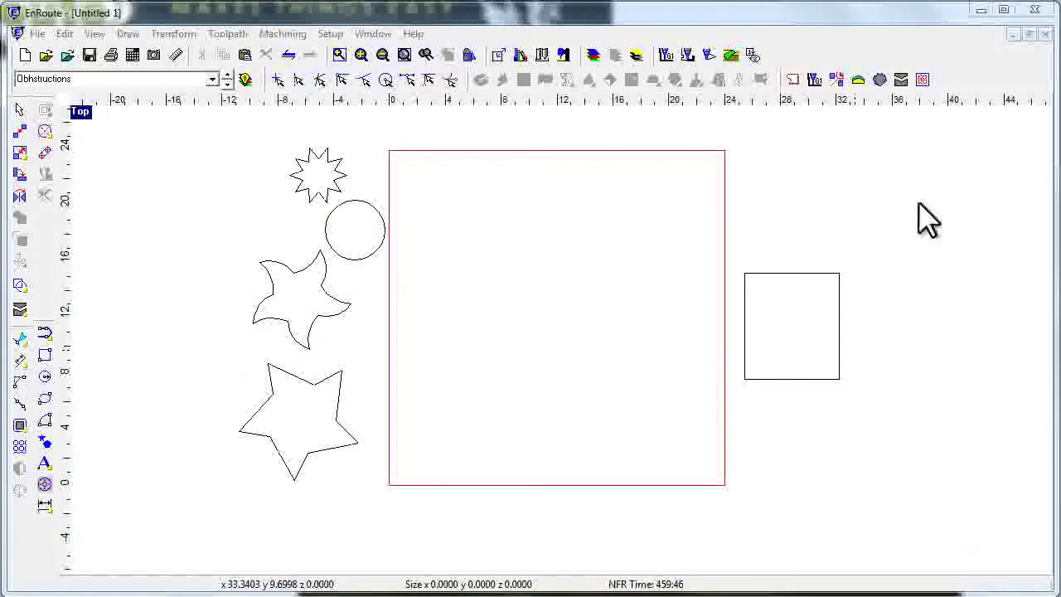
click(900, 80)
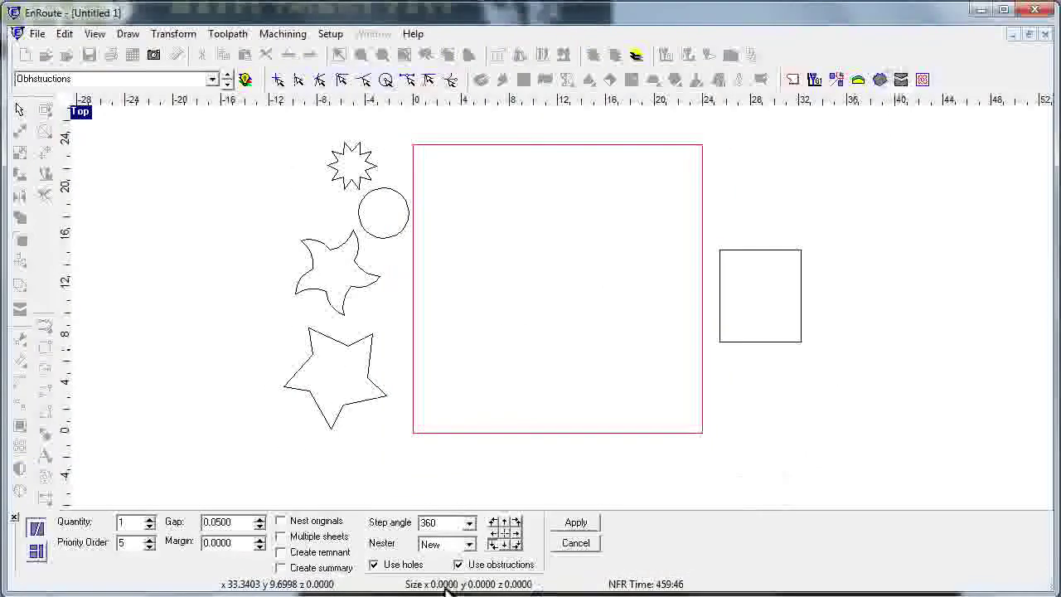
click(460, 566)
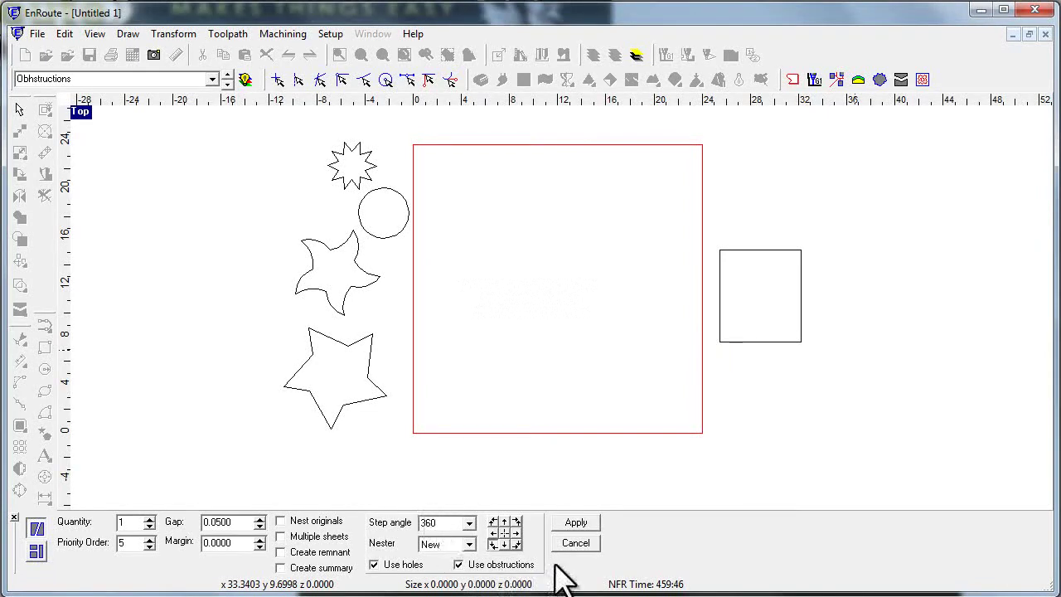
click(575, 544)
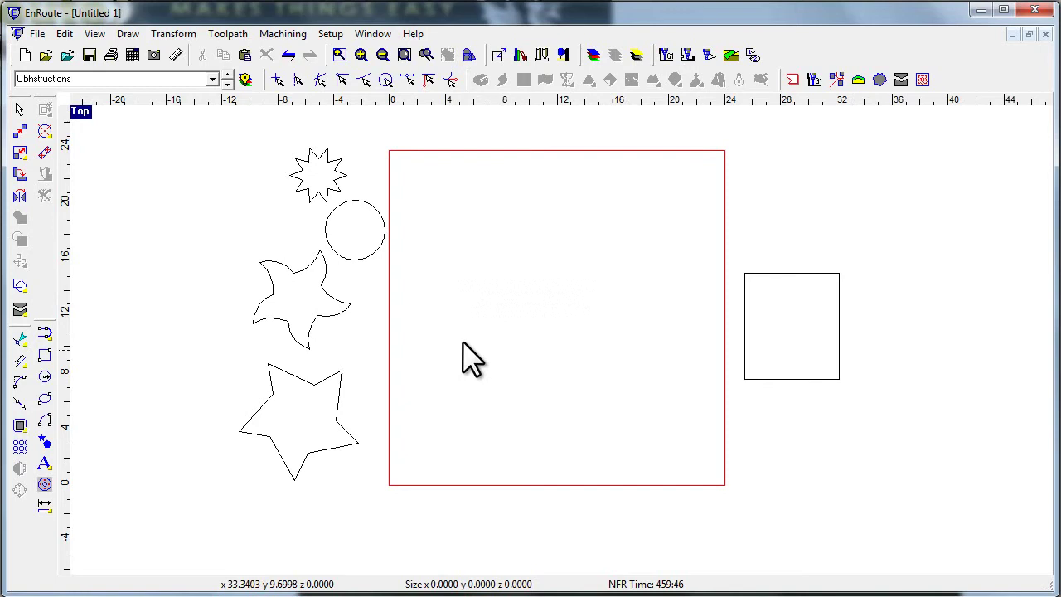
Move the circle onto the plate's upper edge and place copies of it across the plate's other three edges
click(358, 222)
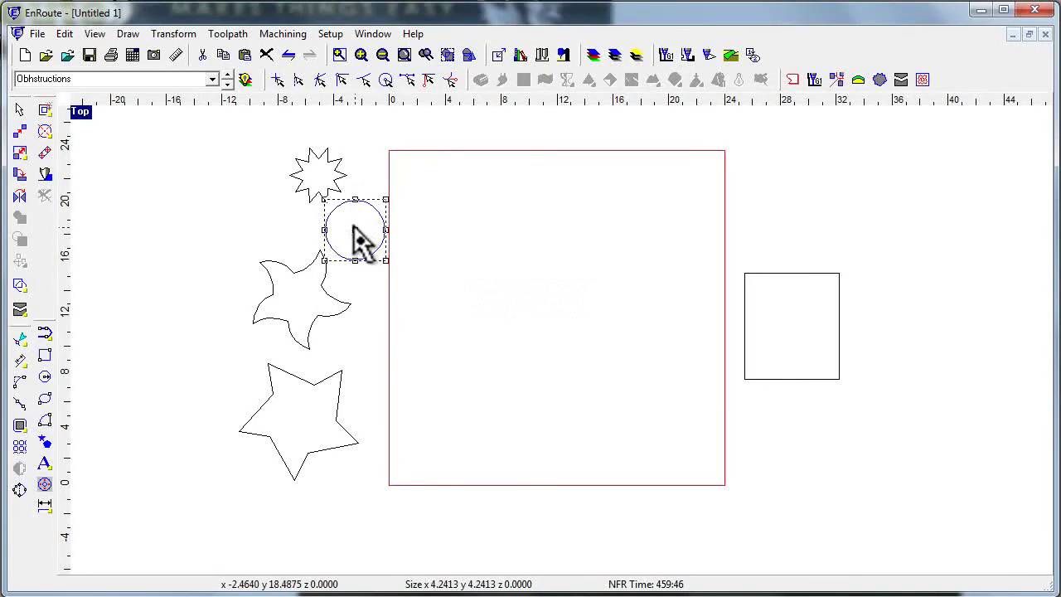
drag(354, 229, 461, 166)
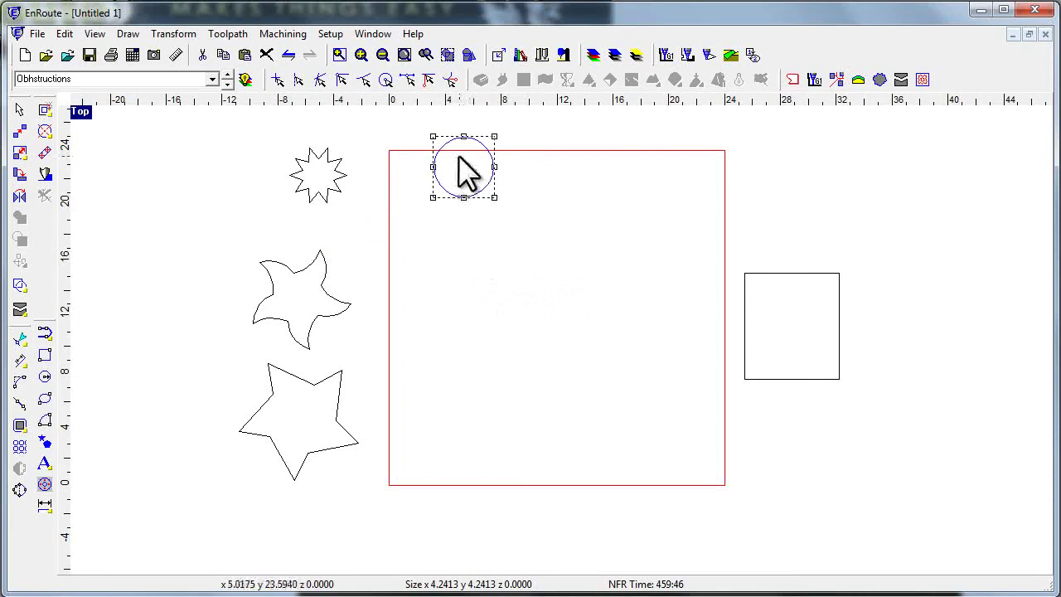
ctrl+drag(467, 182, 411, 375)
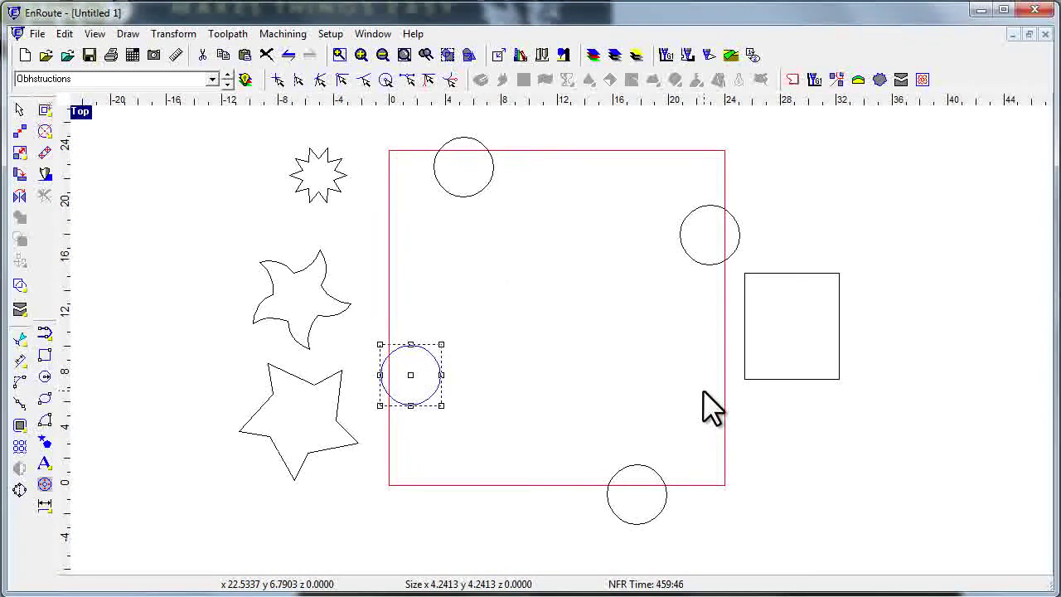
Move the rectangle from beside the plate to the middle of the plate
click(743, 329)
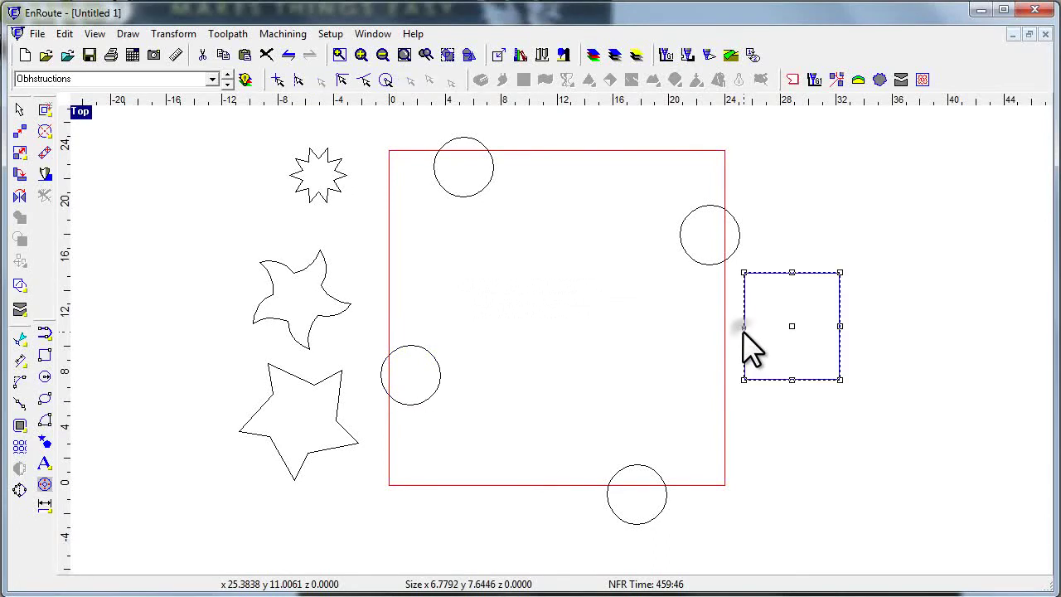
drag(791, 327, 561, 312)
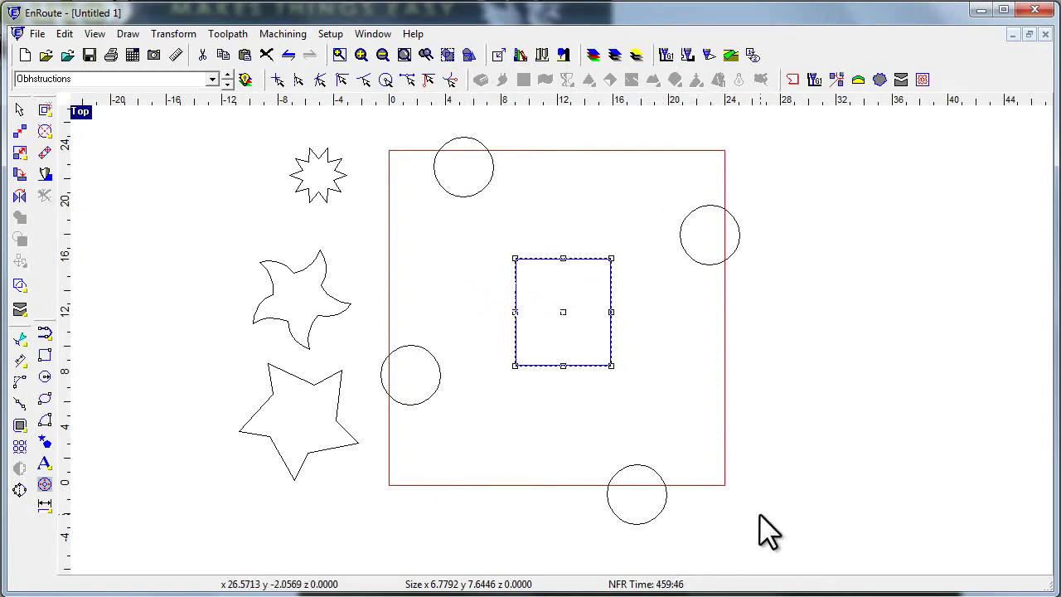
click(862, 414)
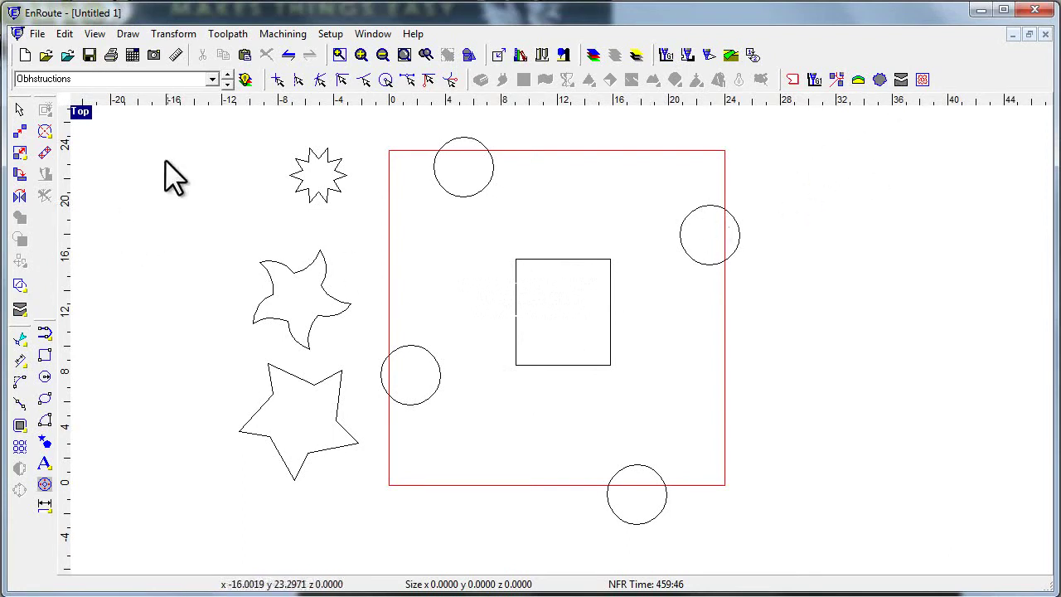
Nest three copies of each star around the circles and rectangle, using obstructions, a 0.0500 gap and a 90 step angle
drag(215, 132, 785, 541)
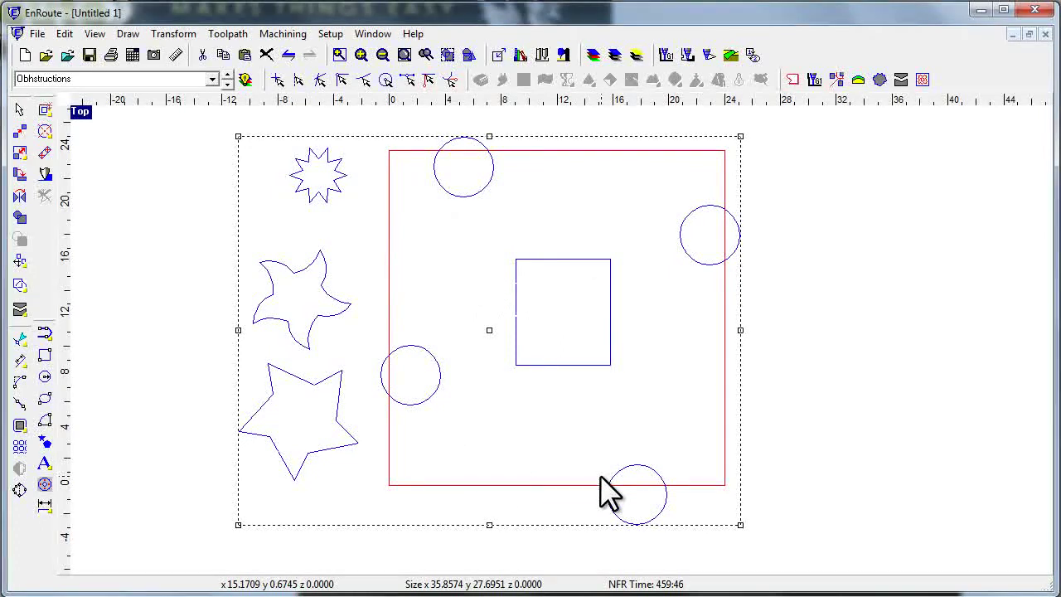
click(901, 79)
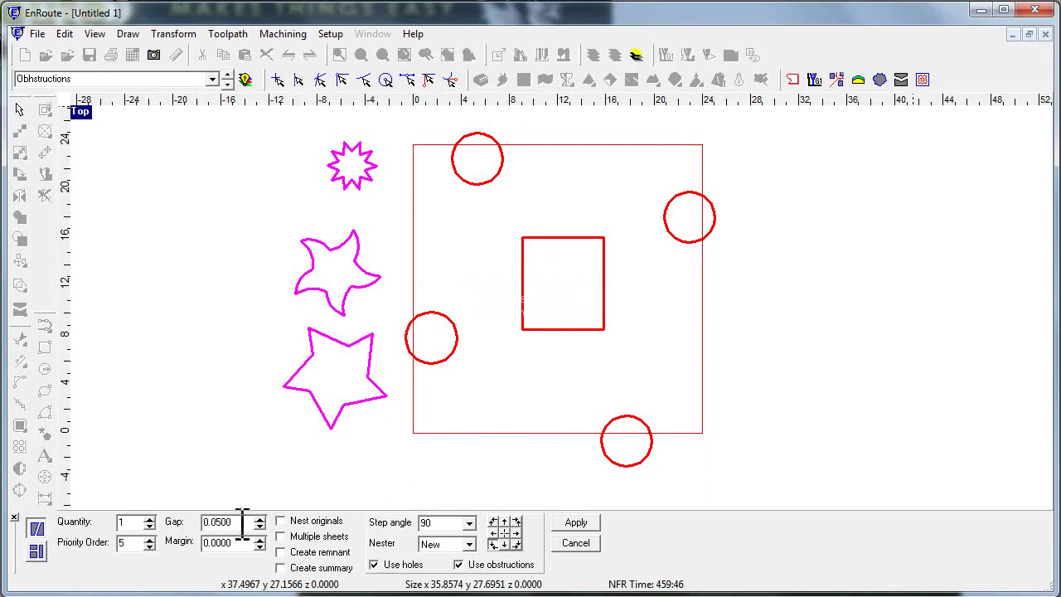
click(149, 518)
click(578, 522)
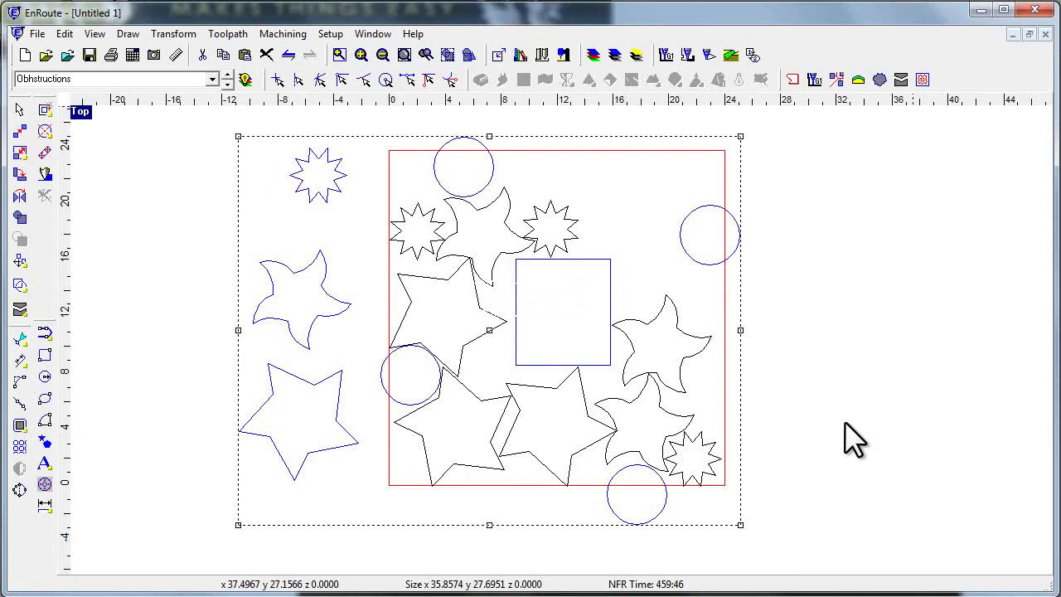
click(839, 386)
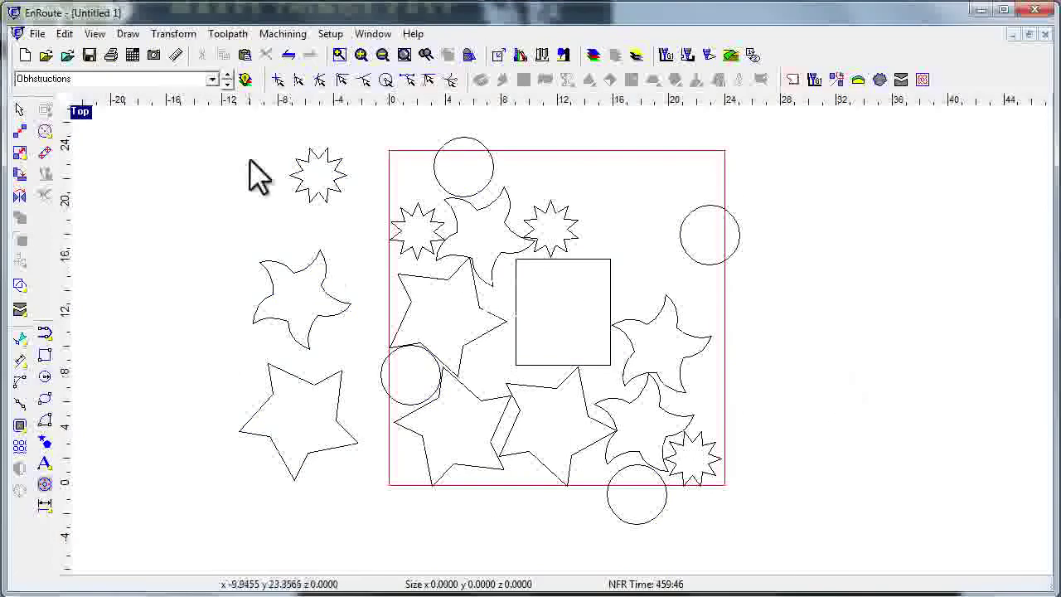
Copy the three original star shapes beside the plate
drag(227, 134, 370, 488)
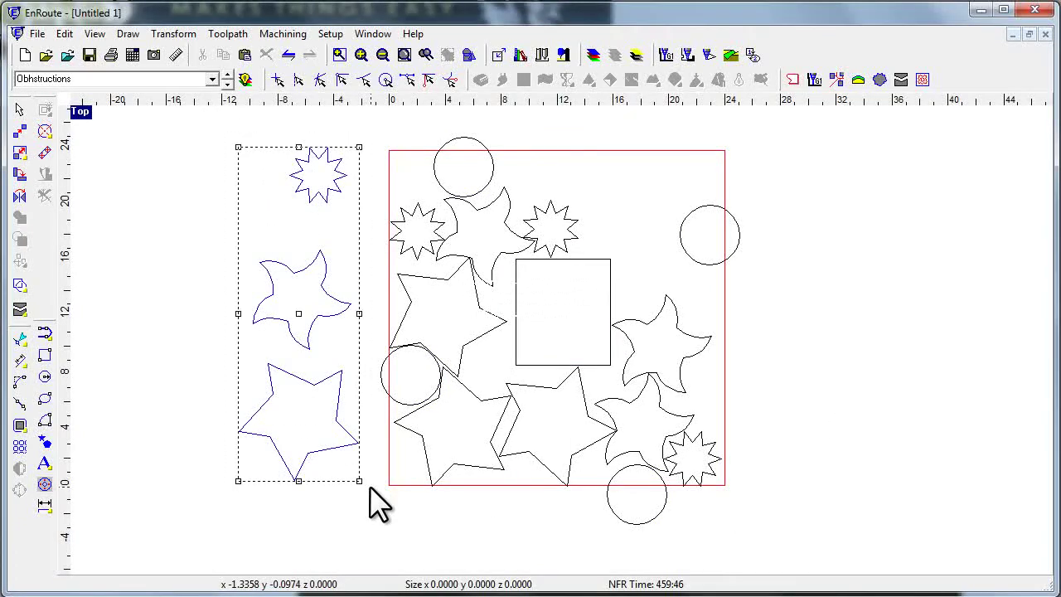
right_click(313, 303)
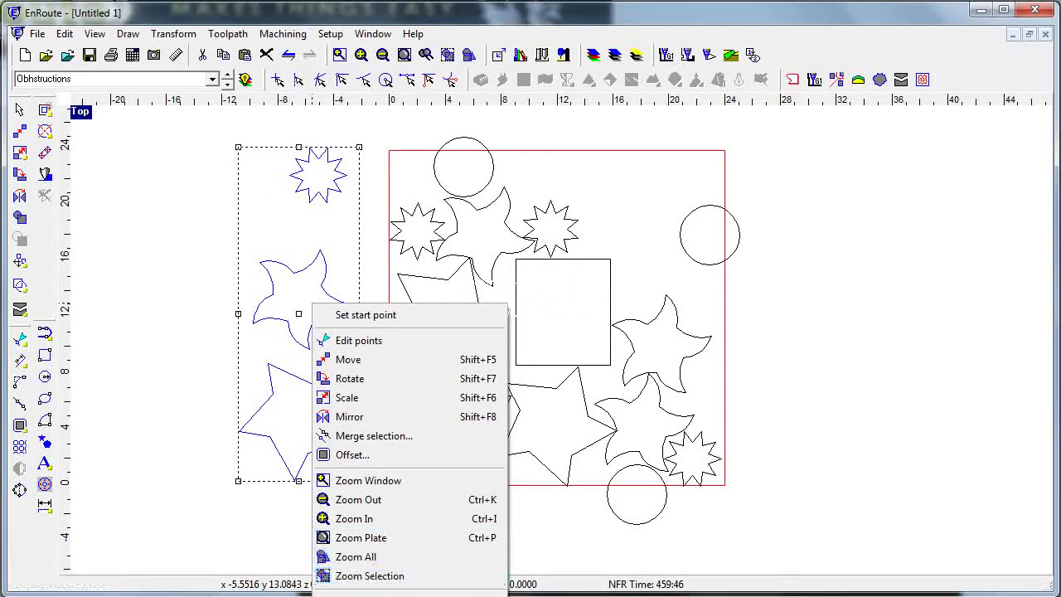
key(Escape)
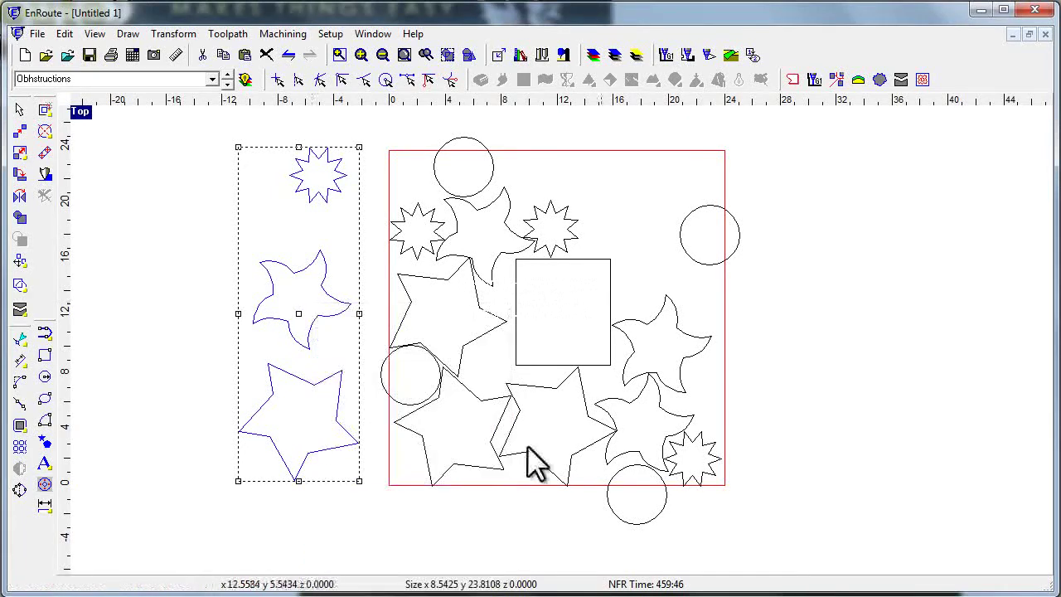
Create a new layer, Layer 9, and make it the current layer with only its contents shown
click(595, 52)
click(722, 292)
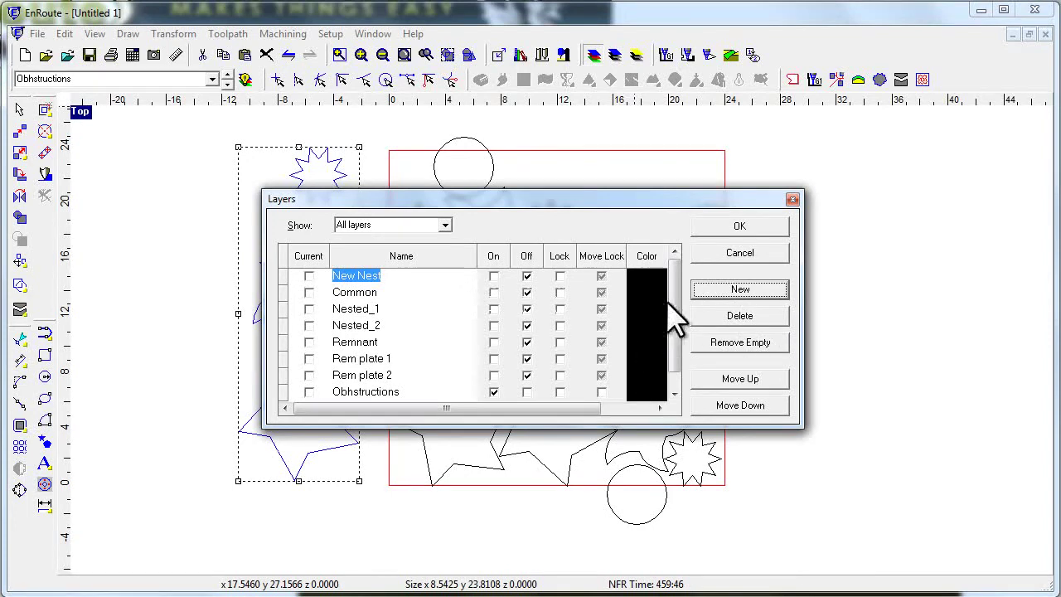
scroll(676, 315, down, 1)
click(767, 228)
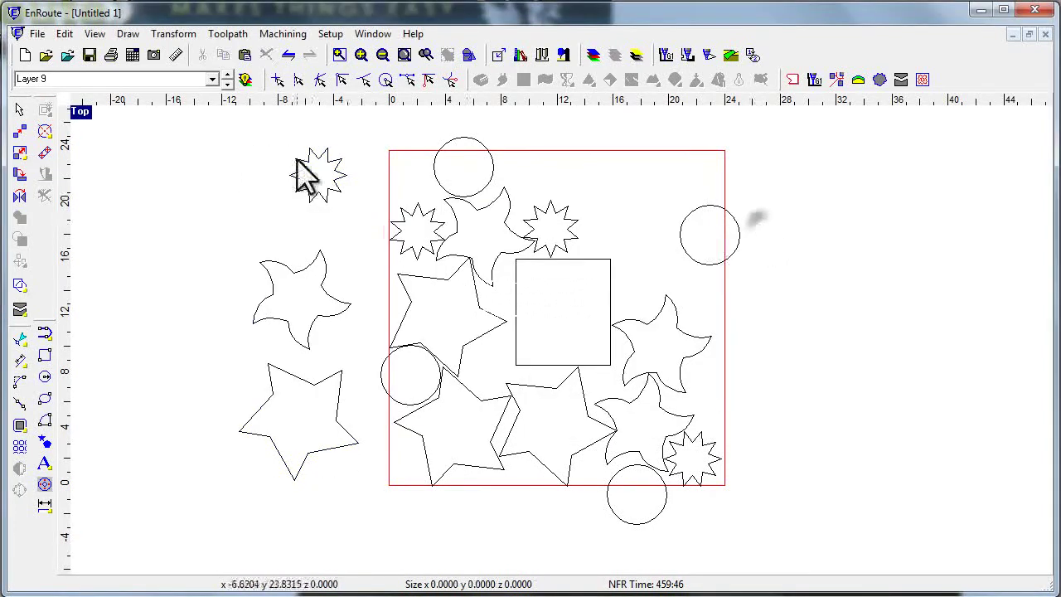
click(227, 84)
click(227, 75)
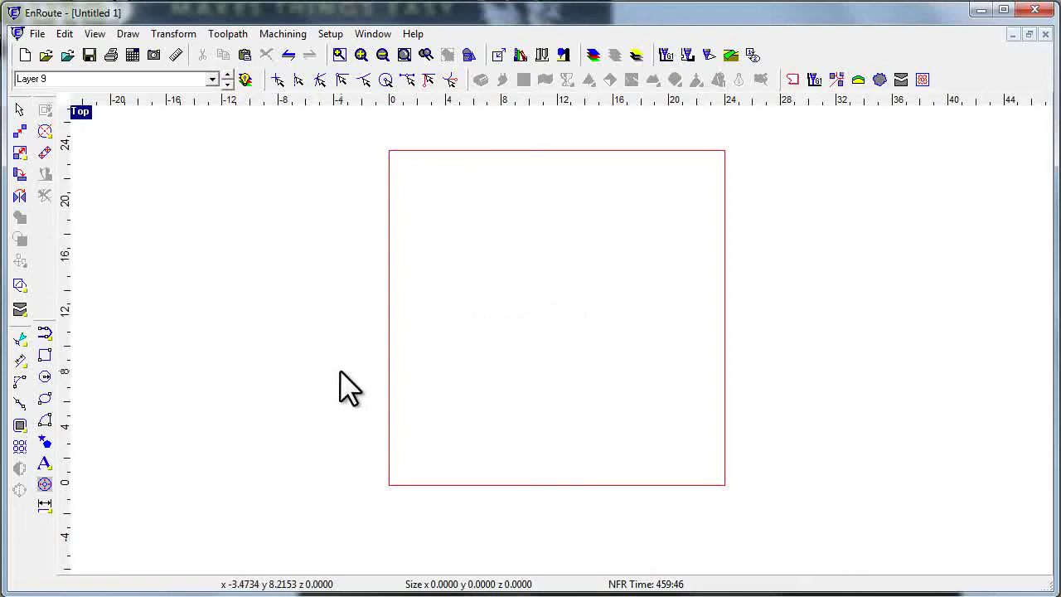
Paste the copied stars onto the active layer and shift the curved star slightly towards the plate
right_click(320, 322)
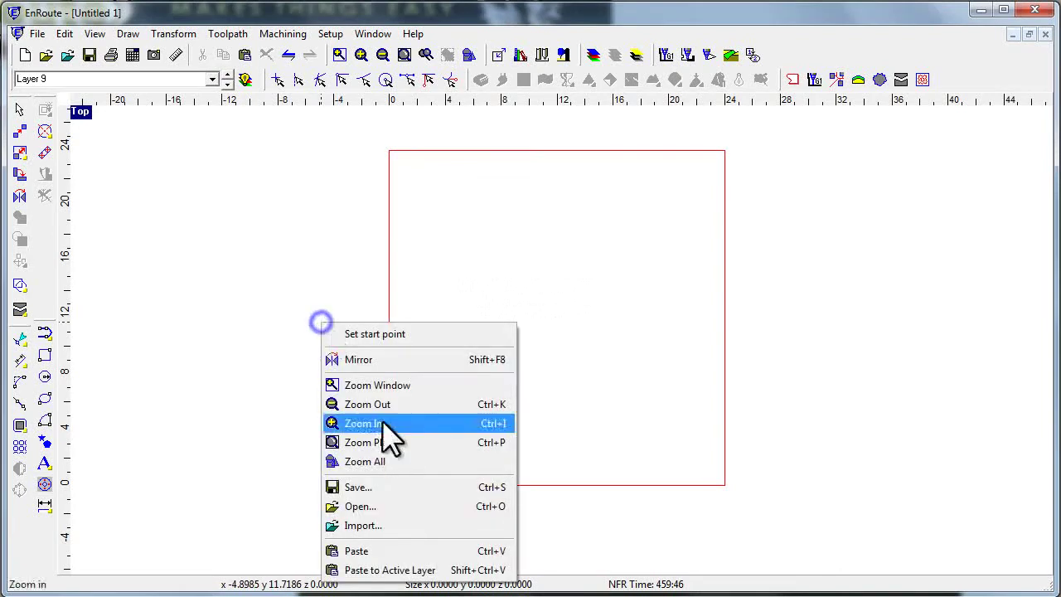
click(390, 570)
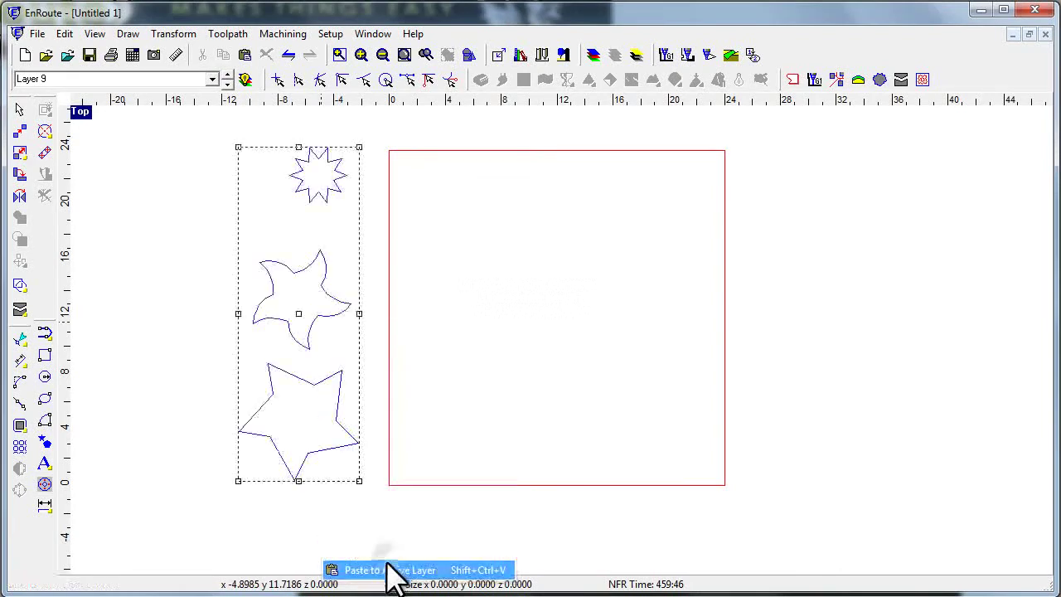
click(431, 336)
click(336, 282)
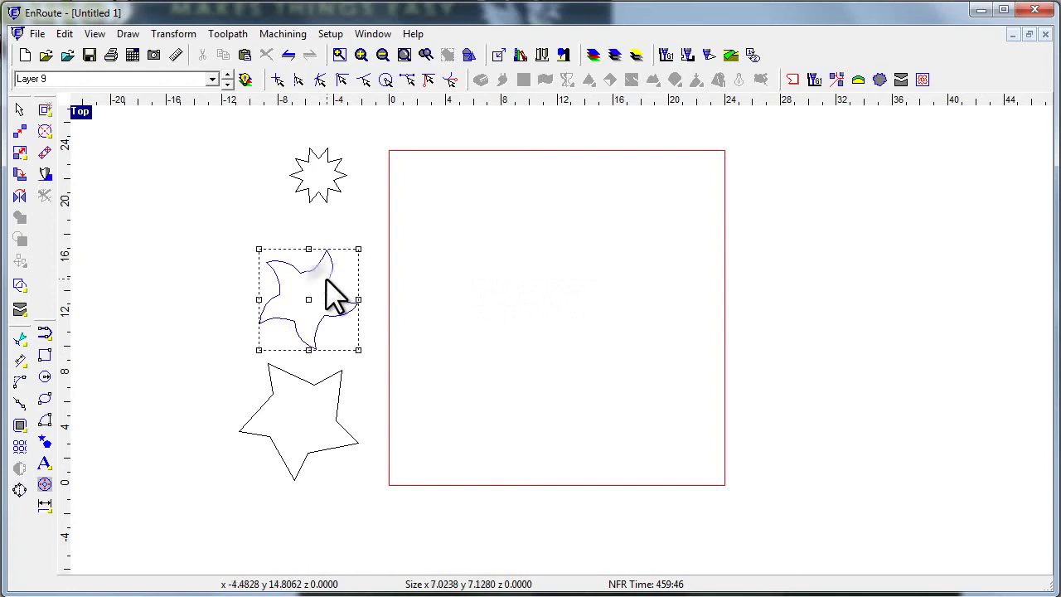
click(272, 222)
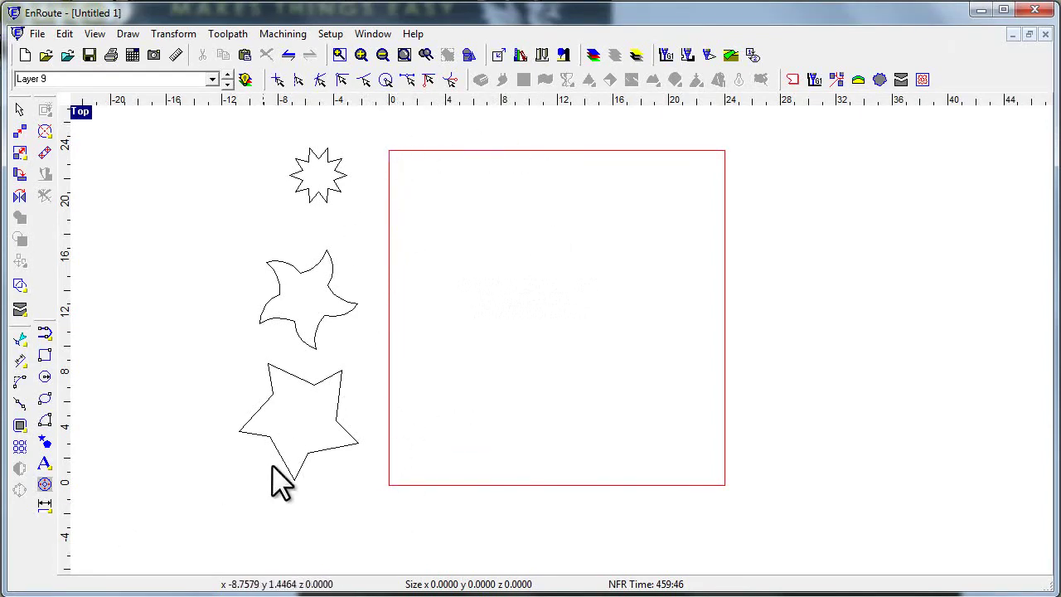
Draw a rectangle of about 23.87 by 24.02 from corner to corner over the plate outline
click(44, 355)
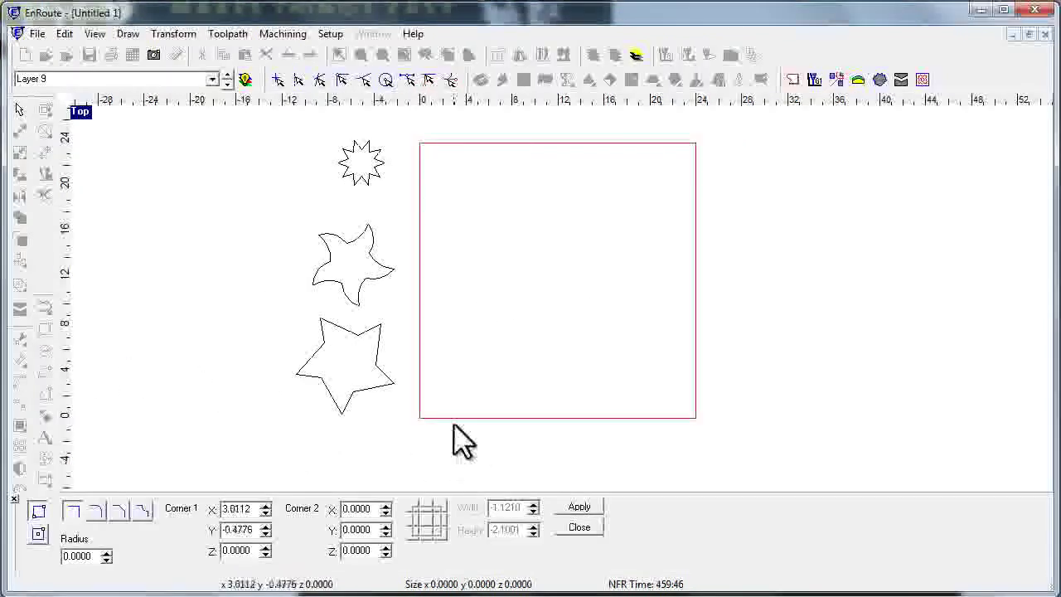
drag(420, 419, 695, 145)
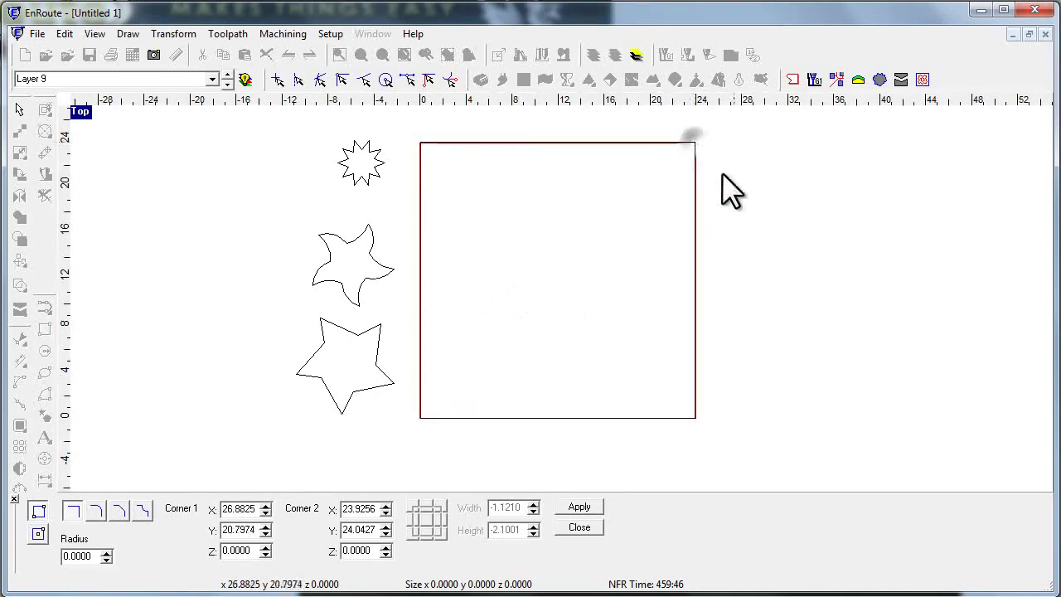
right_click(752, 283)
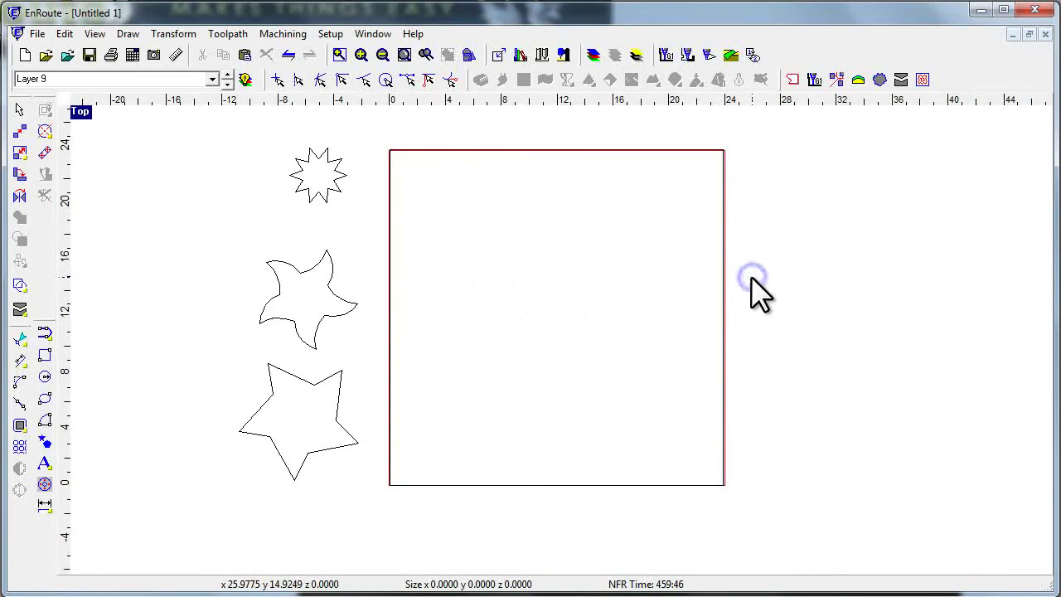
Draw a small rectangle of about 4.11 by 2.88 straddling the plate's upper edge
click(45, 355)
drag(156, 307, 202, 342)
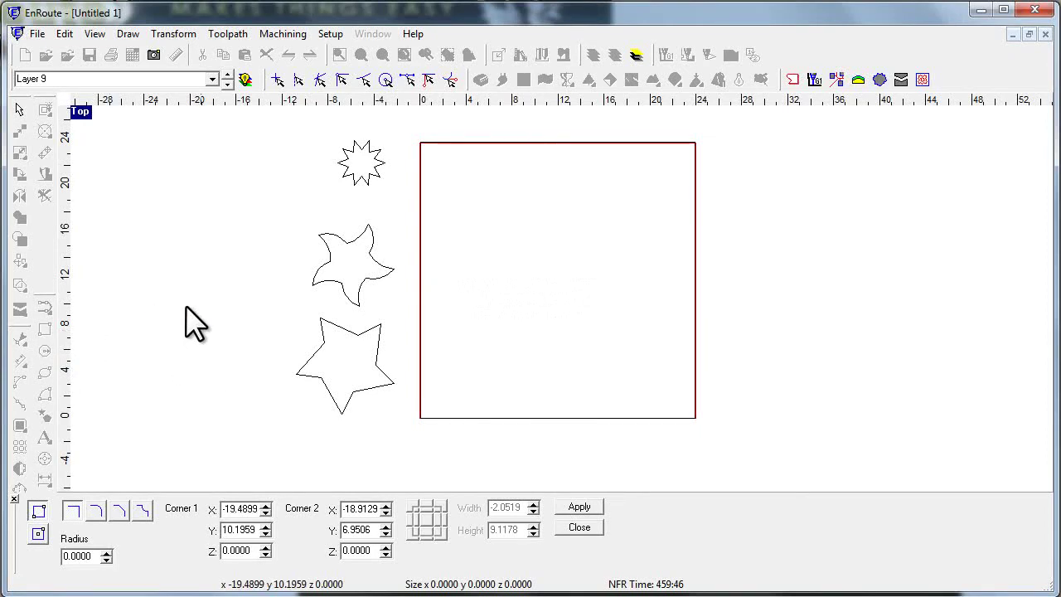
drag(450, 141, 497, 171)
right_click(526, 177)
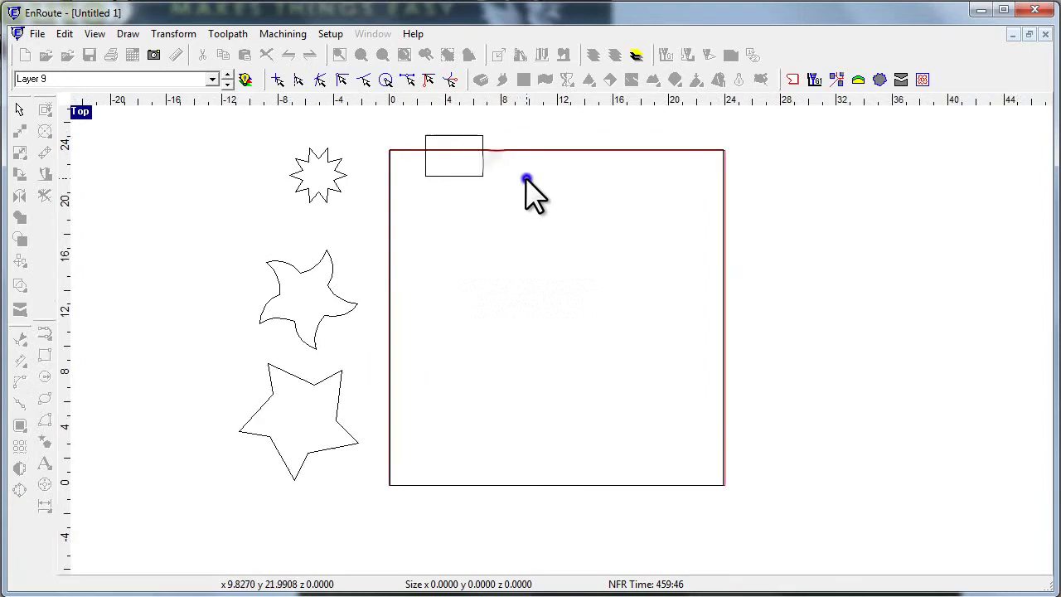
Place three copies of the small rectangle, one more on the plate's upper edge and two on its lower edge
click(457, 174)
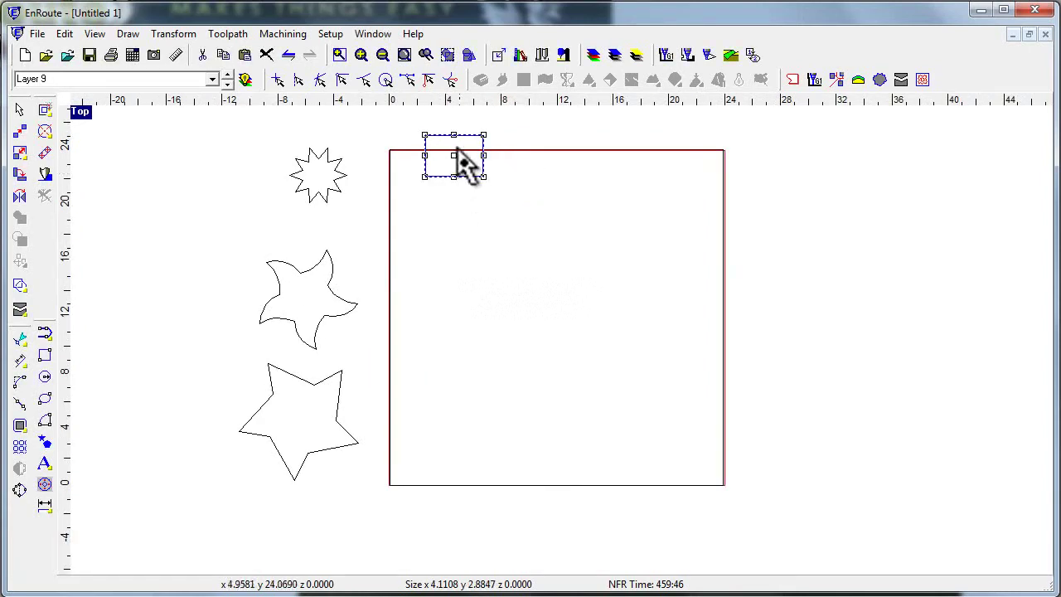
ctrl+drag(455, 155, 455, 483)
click(469, 493)
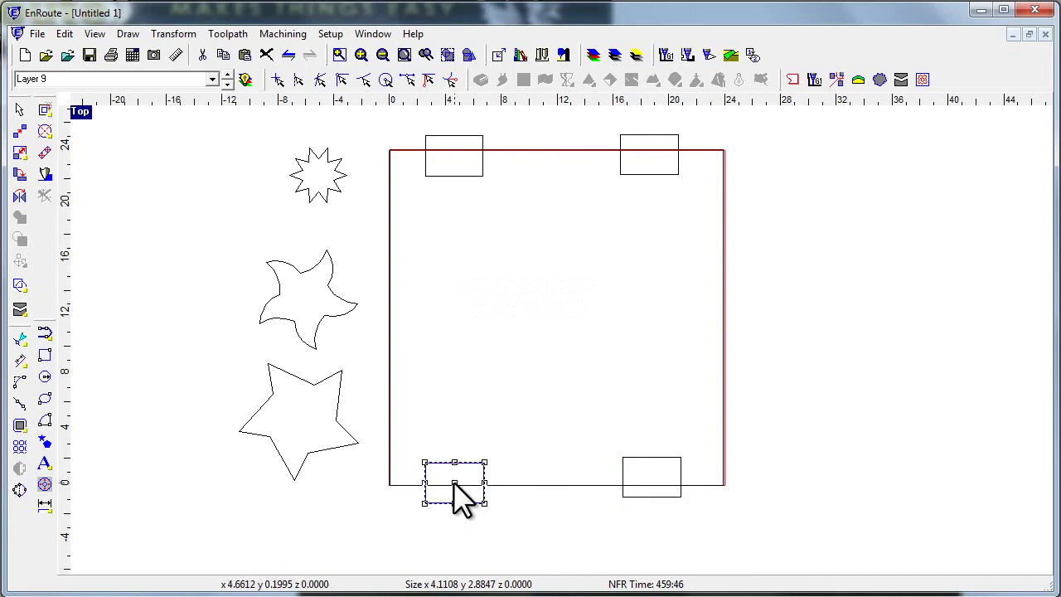
click(621, 499)
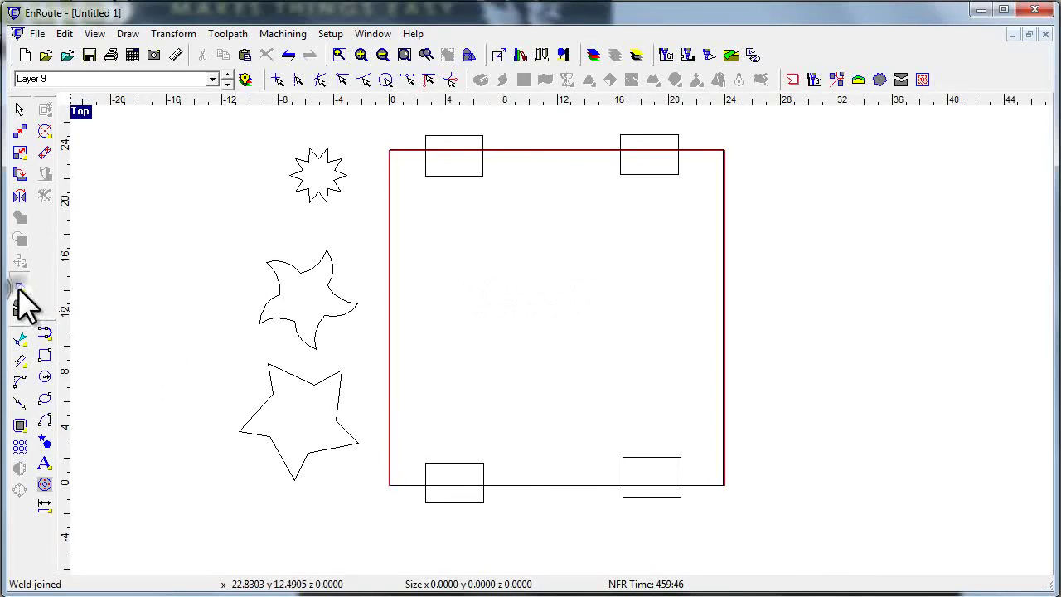
Weld the large rectangle with the four small rectangles so they cut notches into its upper and lower edges
drag(18, 290, 126, 286)
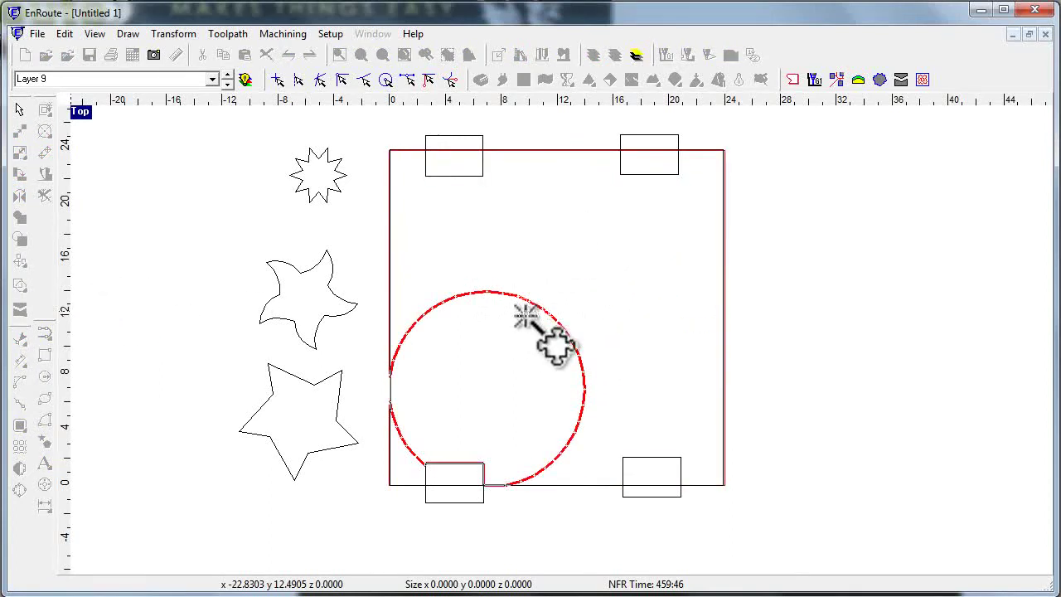
click(525, 315)
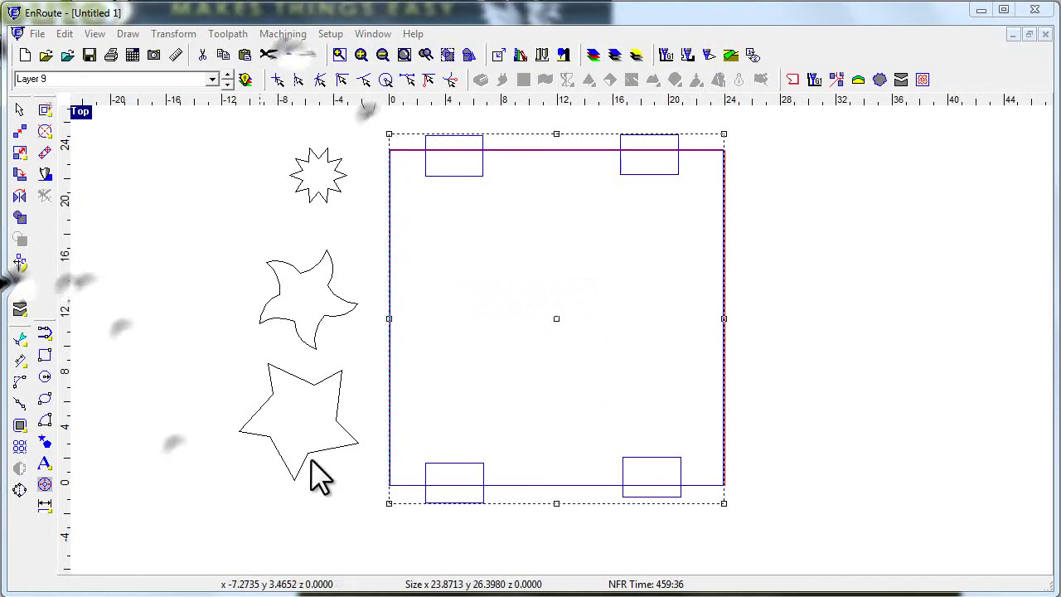
click(20, 286)
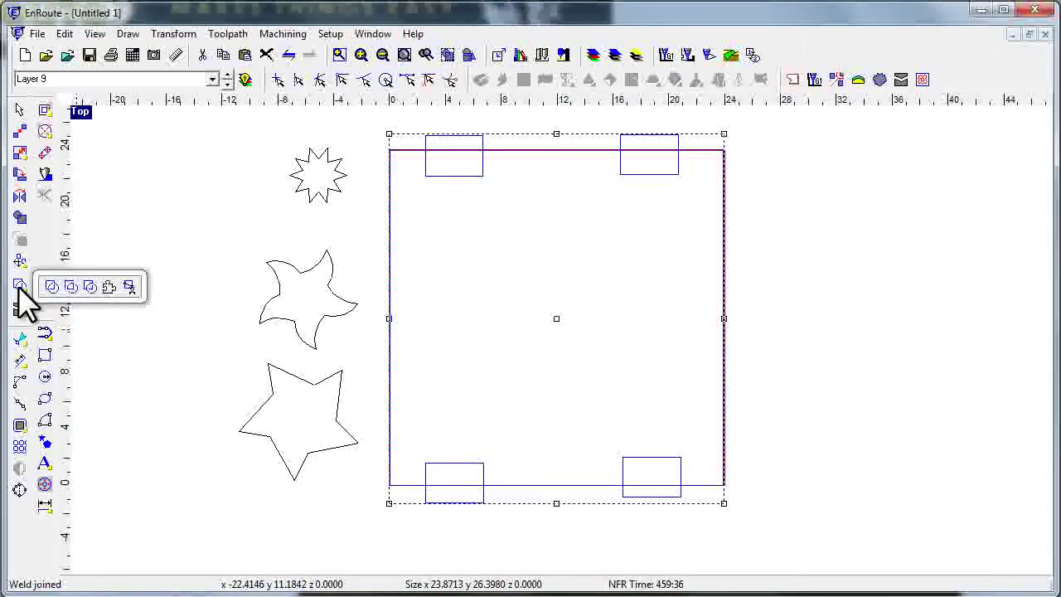
click(97, 286)
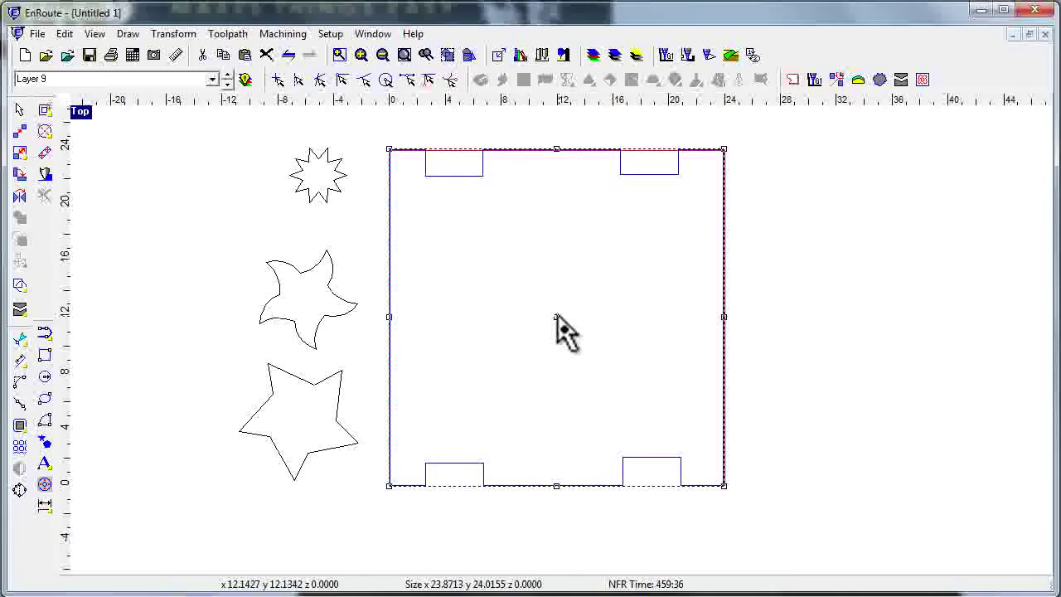
Move the notched outline off the plate to its right side and add a new layer named Fixture
drag(557, 317, 897, 320)
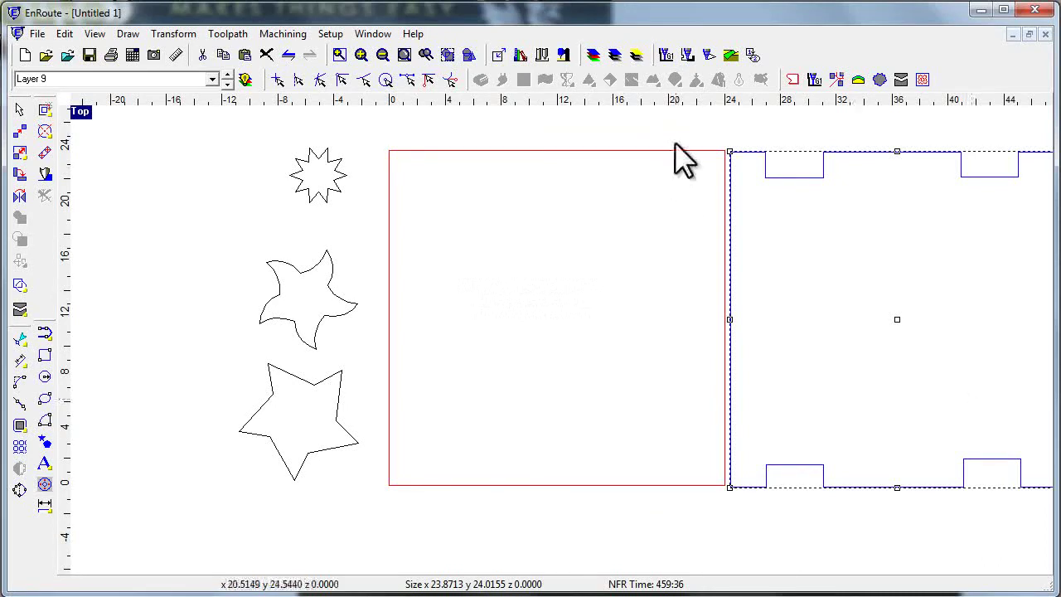
click(591, 54)
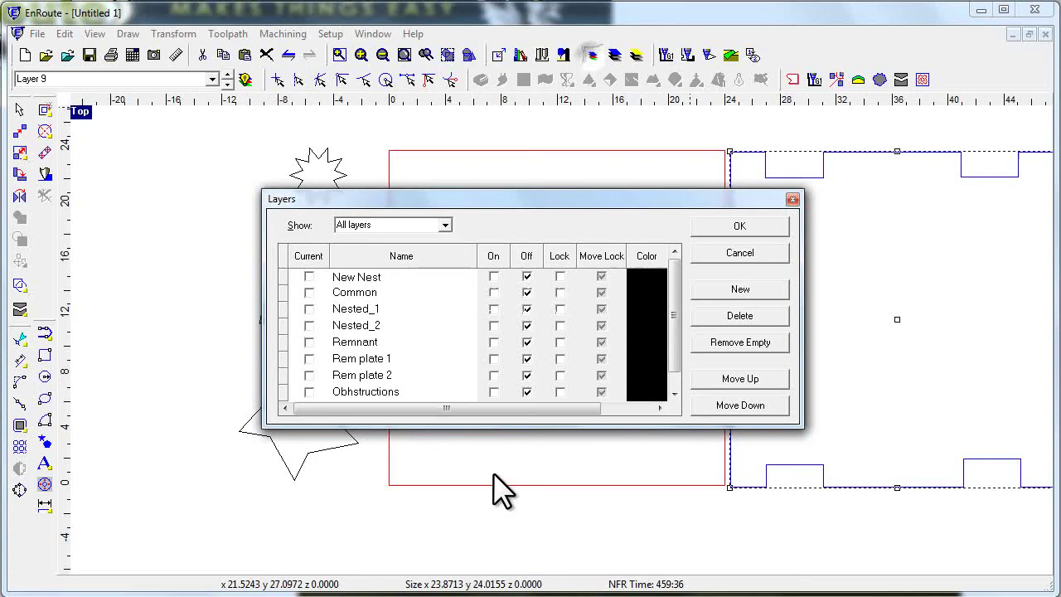
scroll(677, 383, down, 1)
click(417, 392)
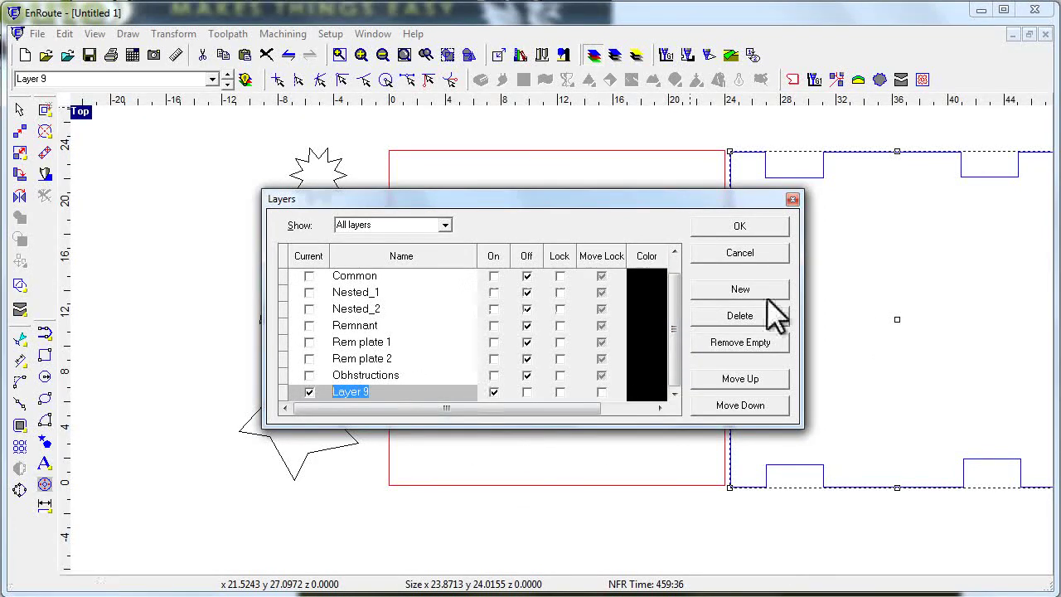
click(716, 290)
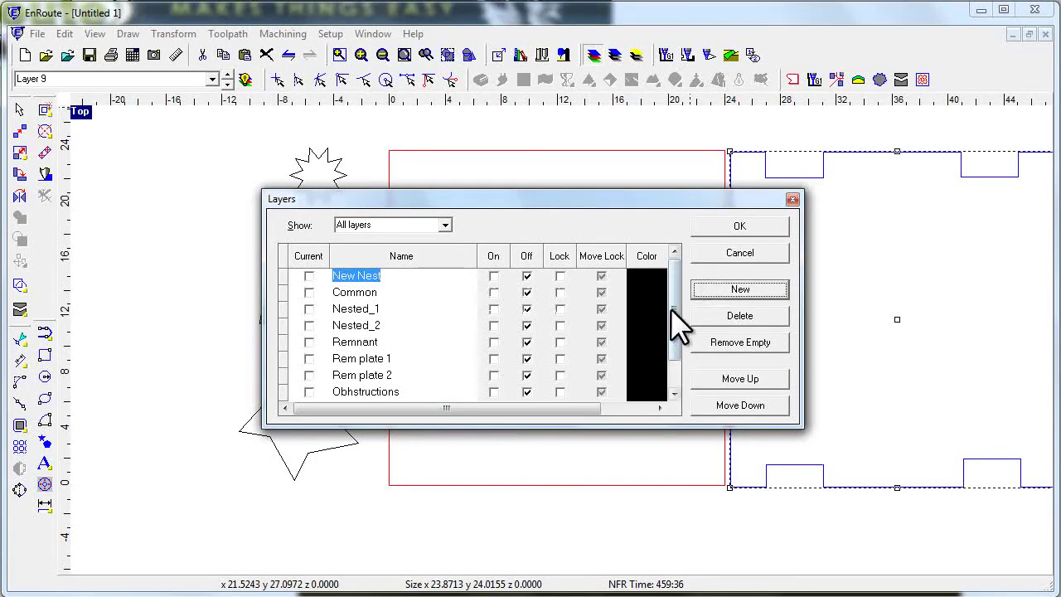
scroll(673, 365, down, 2)
click(358, 393)
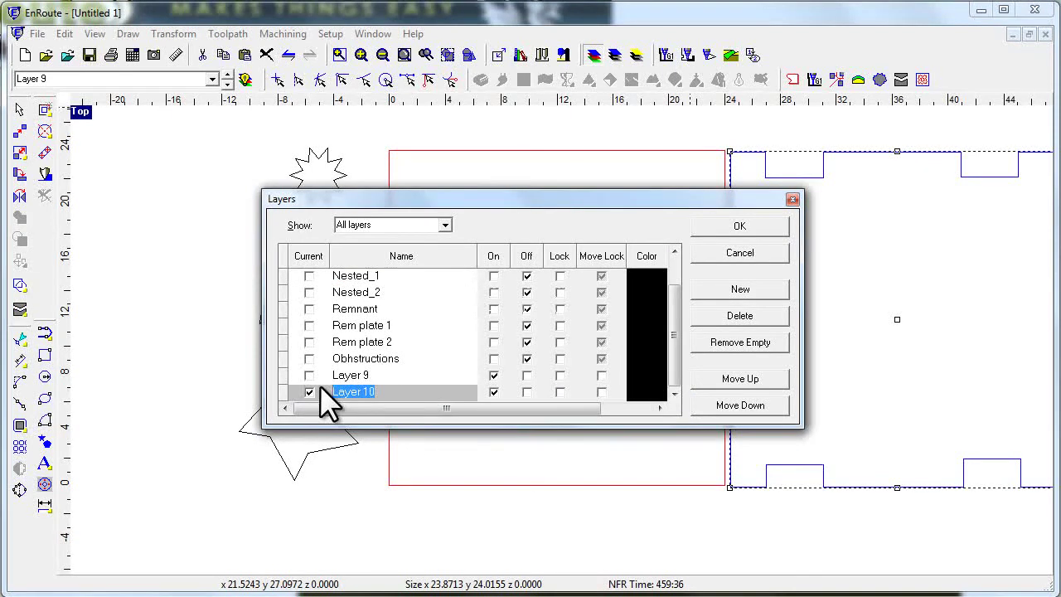
text(Fixture)
click(729, 229)
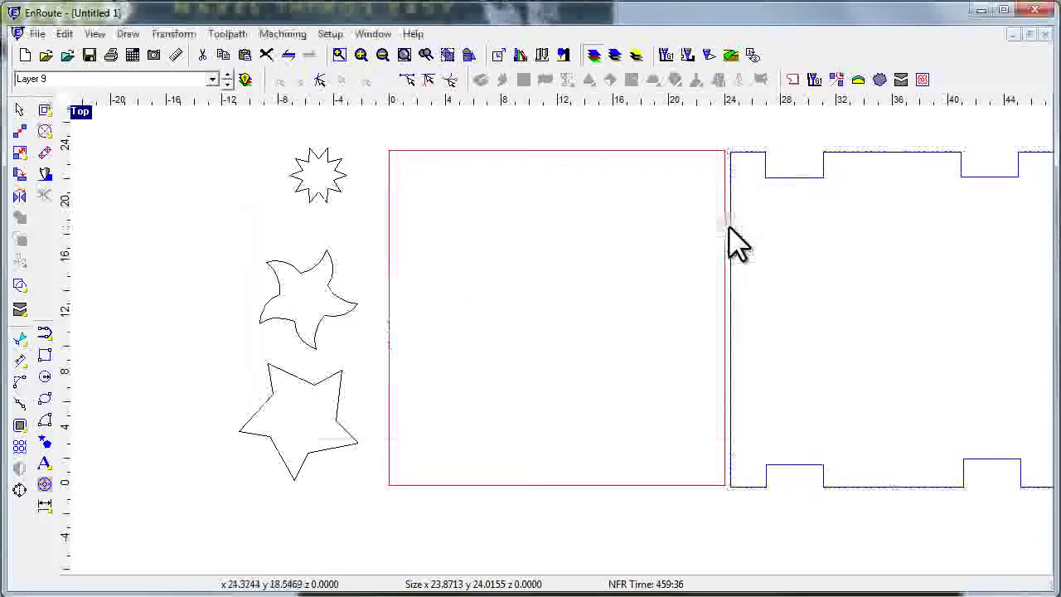
Copy the notched outline from Layer 9 and paste it to the Fixture layer
click(812, 179)
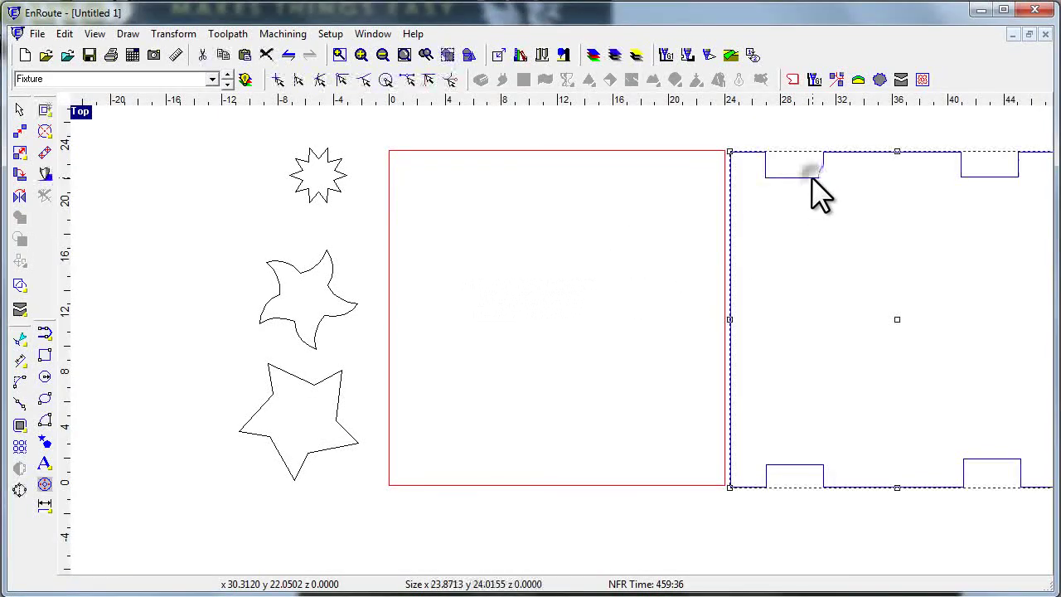
right_click(813, 186)
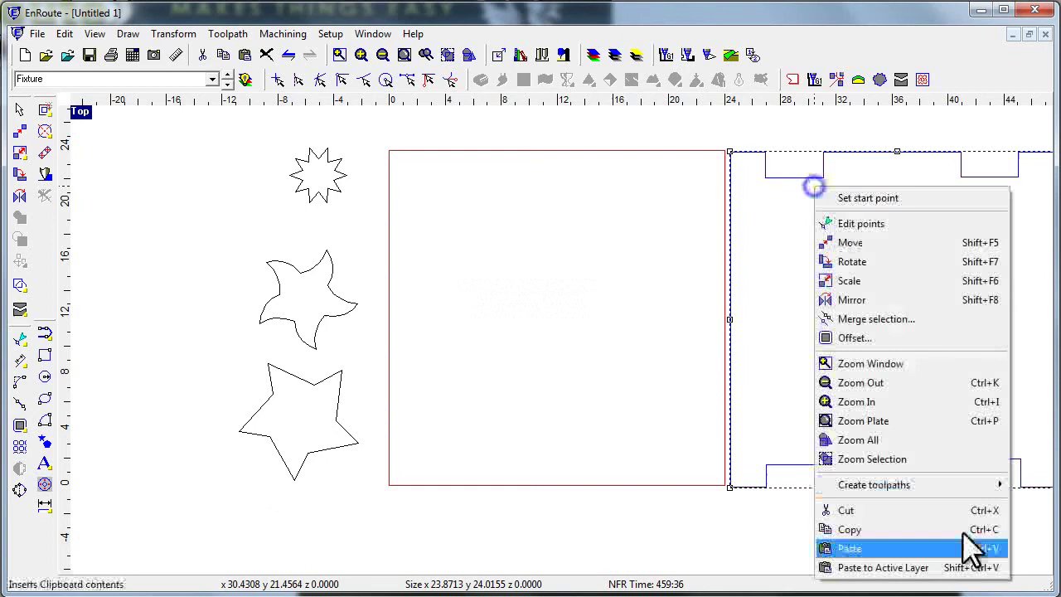
click(866, 531)
click(227, 84)
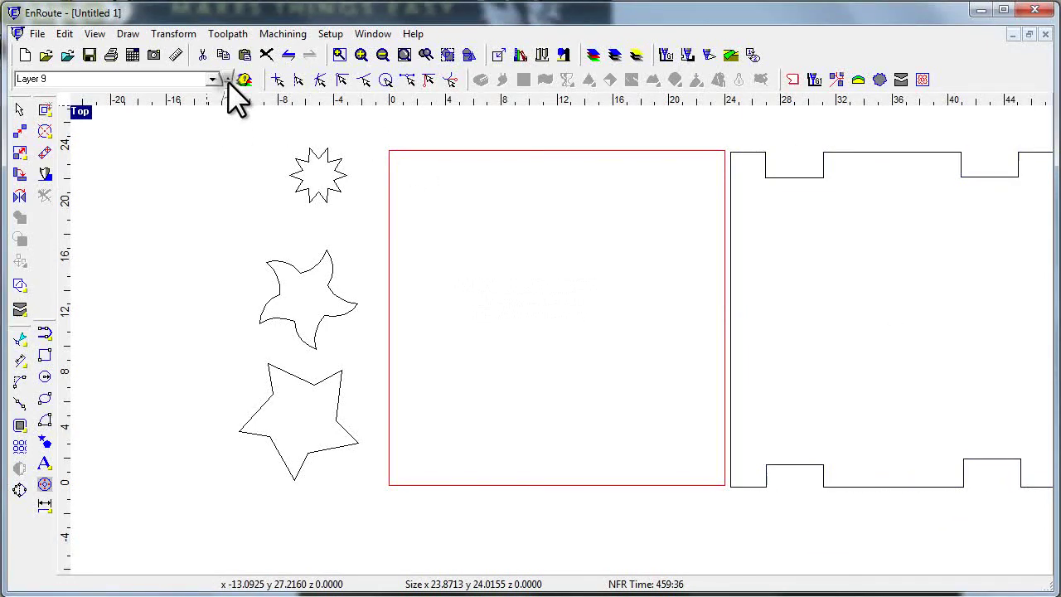
click(228, 74)
right_click(440, 219)
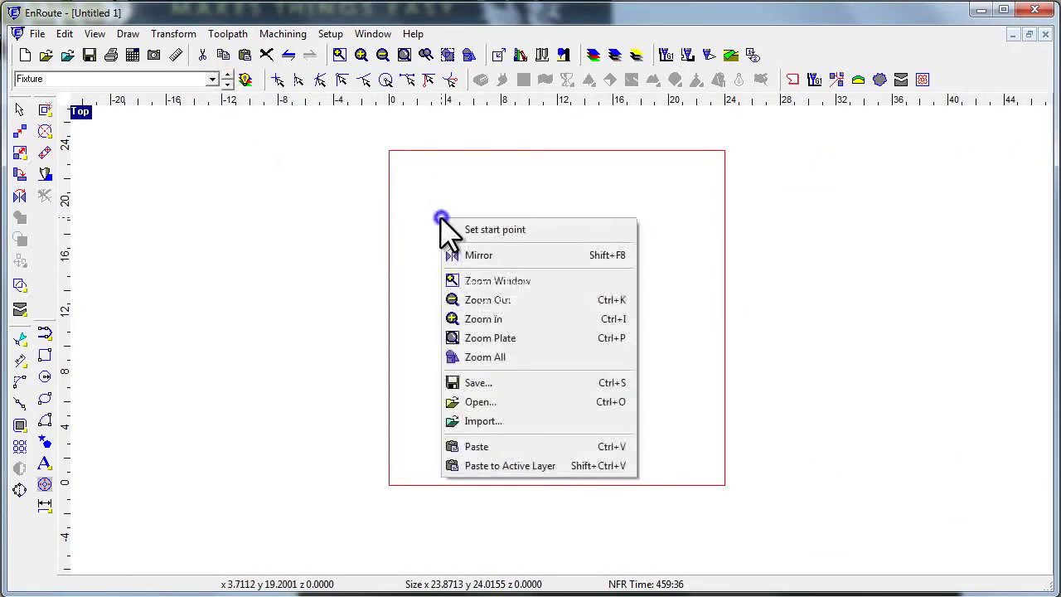
click(535, 466)
click(206, 176)
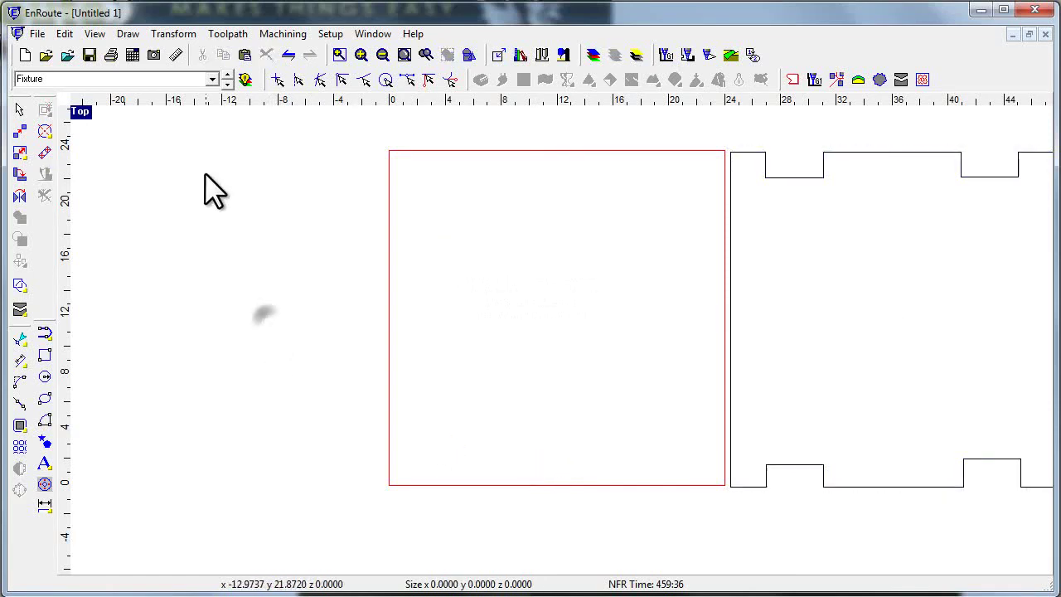
On Layer 9, move the notched outline back over the plate and define it as the plate shape
click(227, 75)
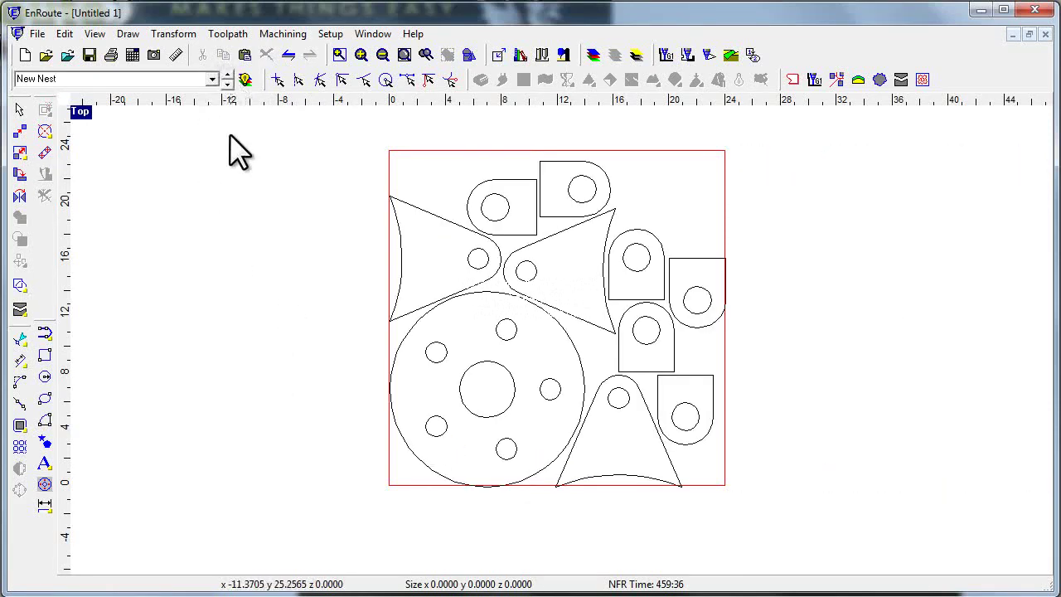
click(227, 84)
click(227, 84)
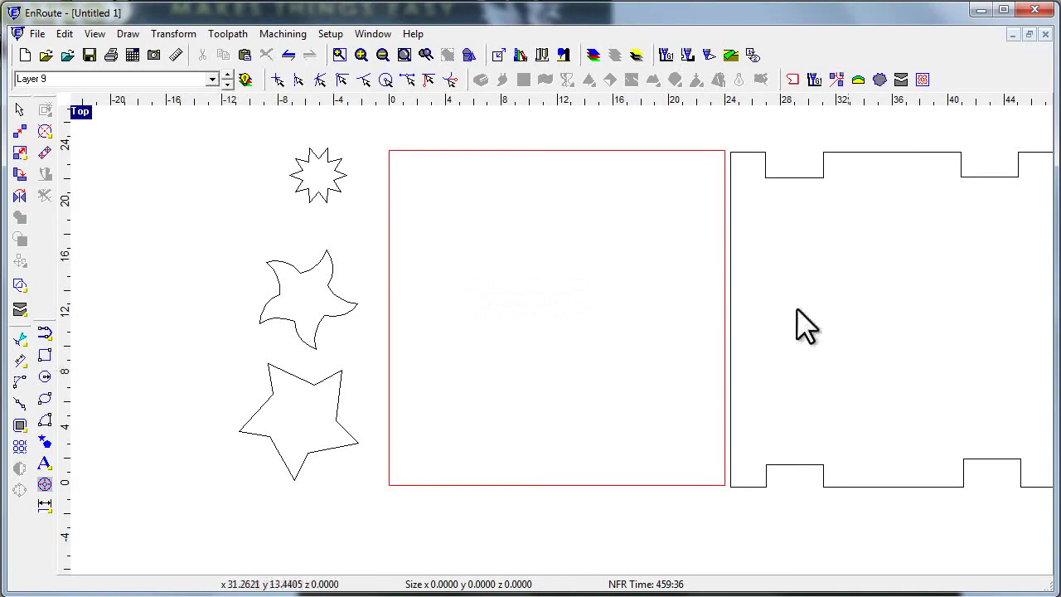
click(896, 152)
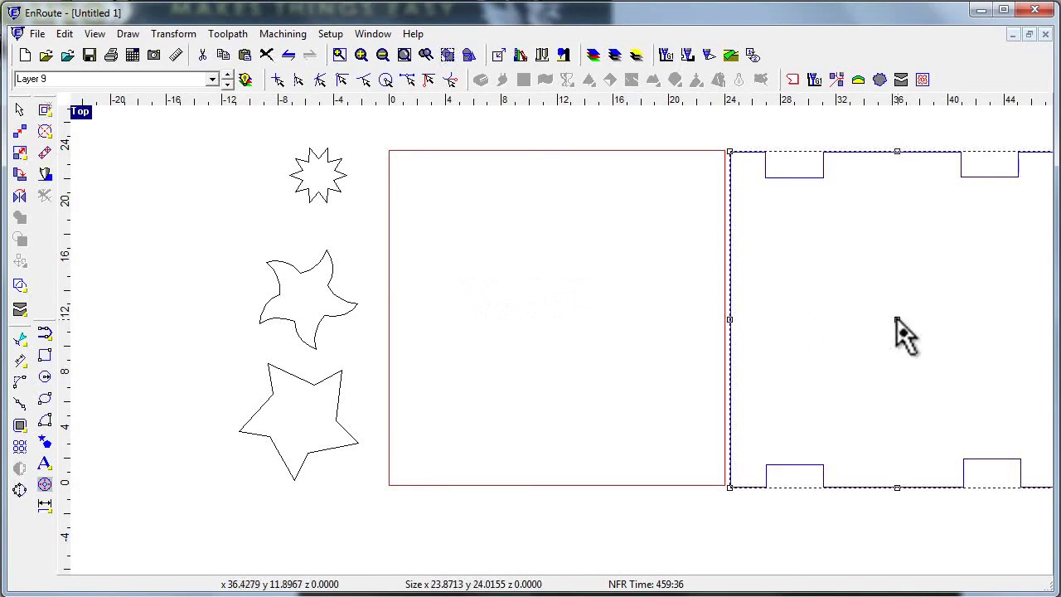
drag(893, 316, 555, 318)
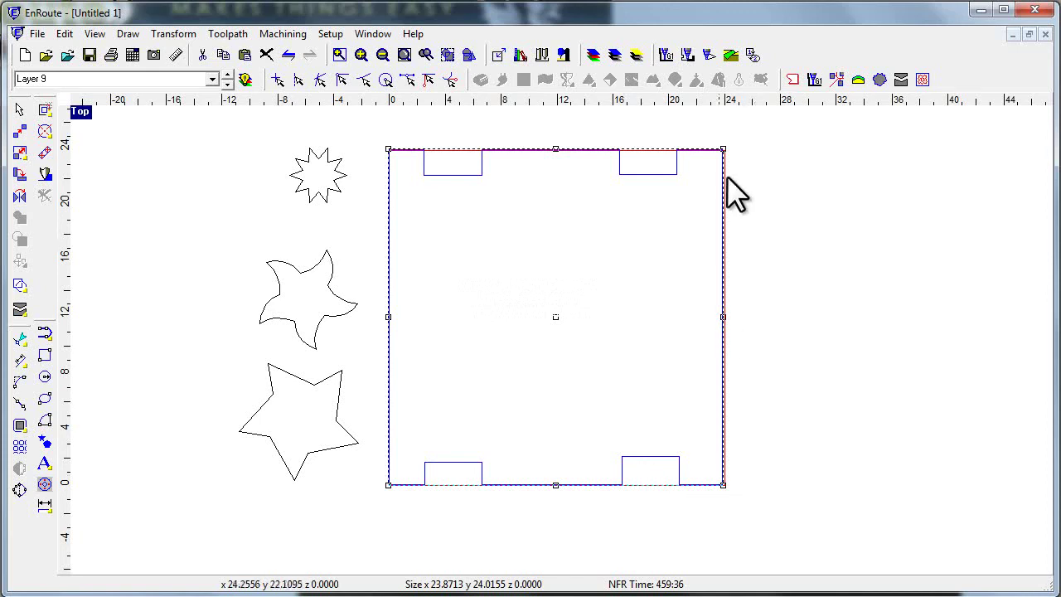
click(794, 80)
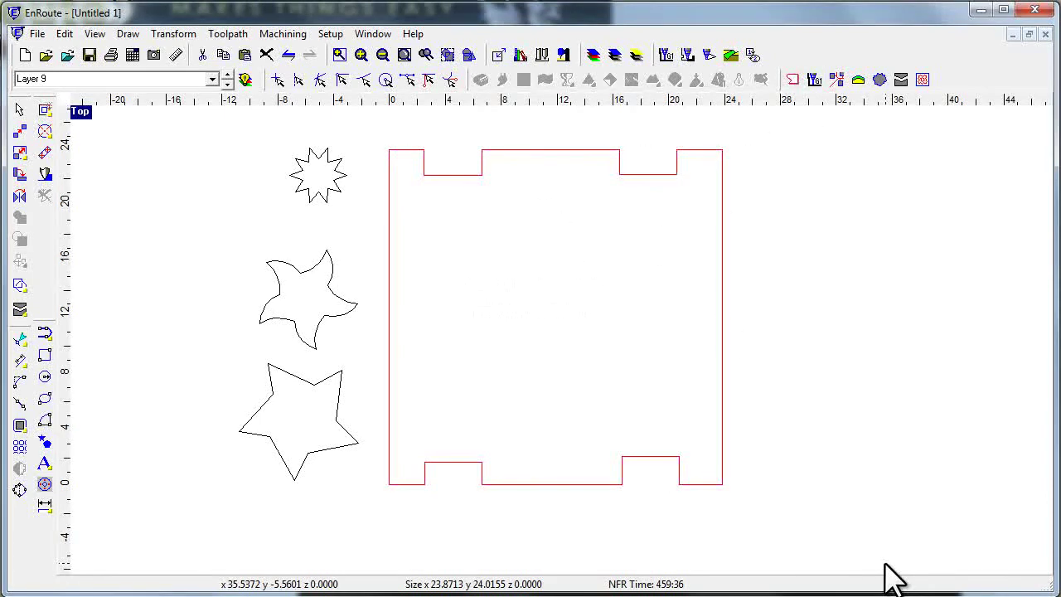
click(892, 501)
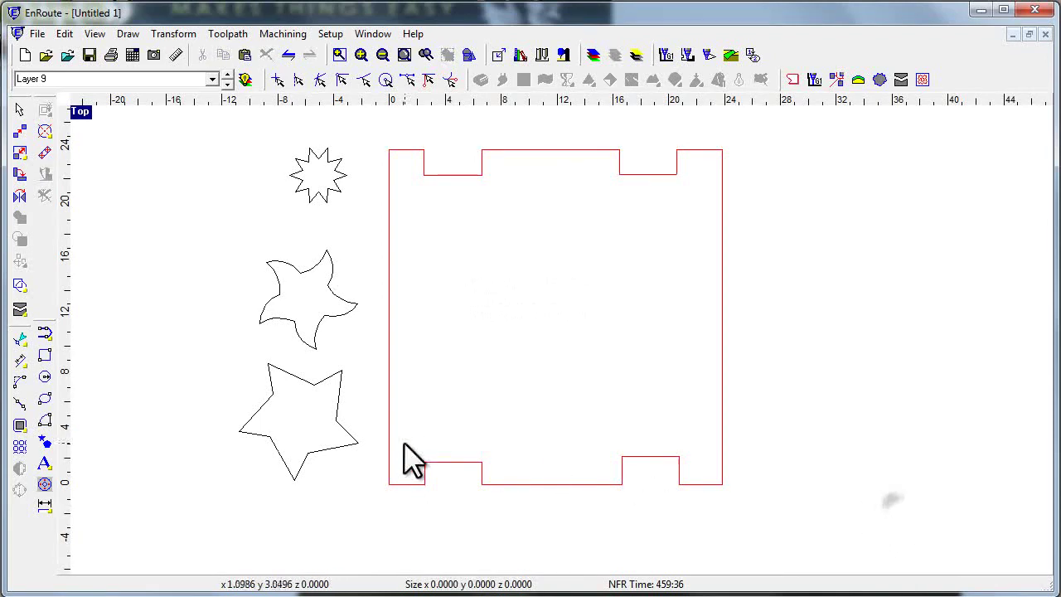
Compare the plate shape on the Fixture layer with the one on Layer 9, ending on Layer 9
click(226, 83)
click(226, 75)
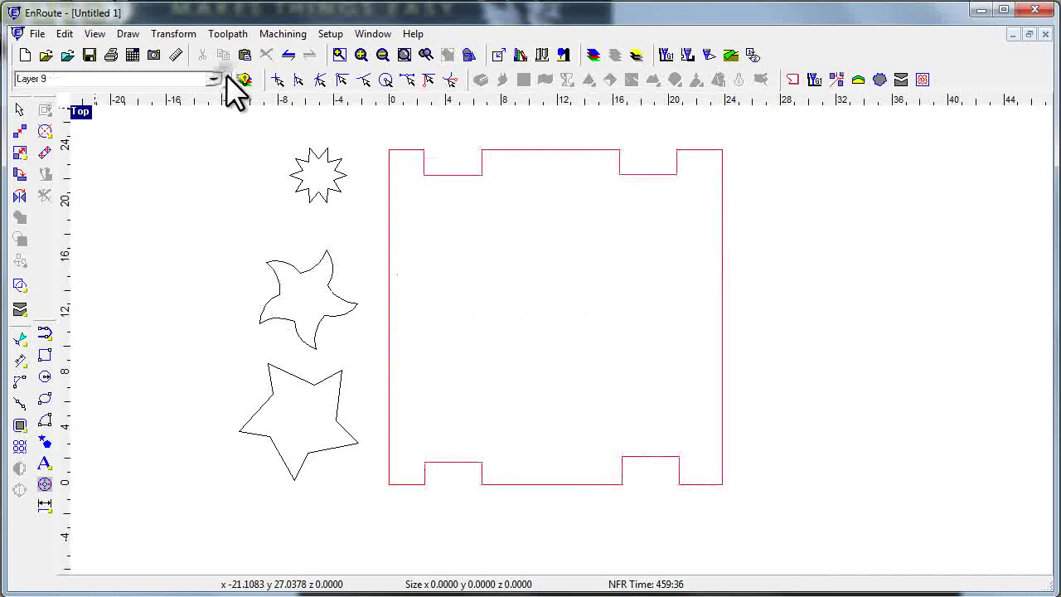
click(227, 76)
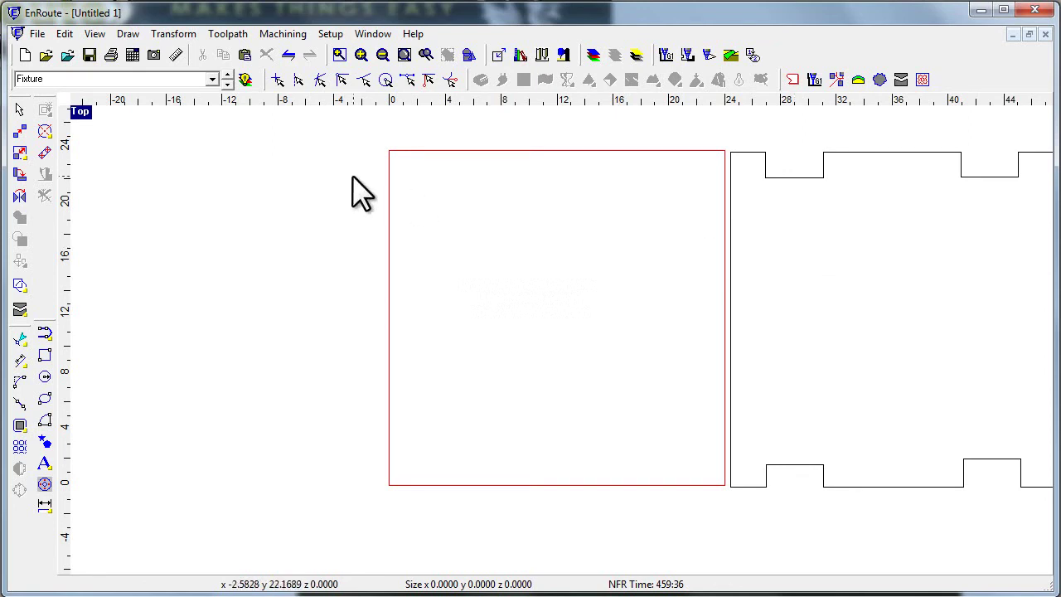
click(227, 84)
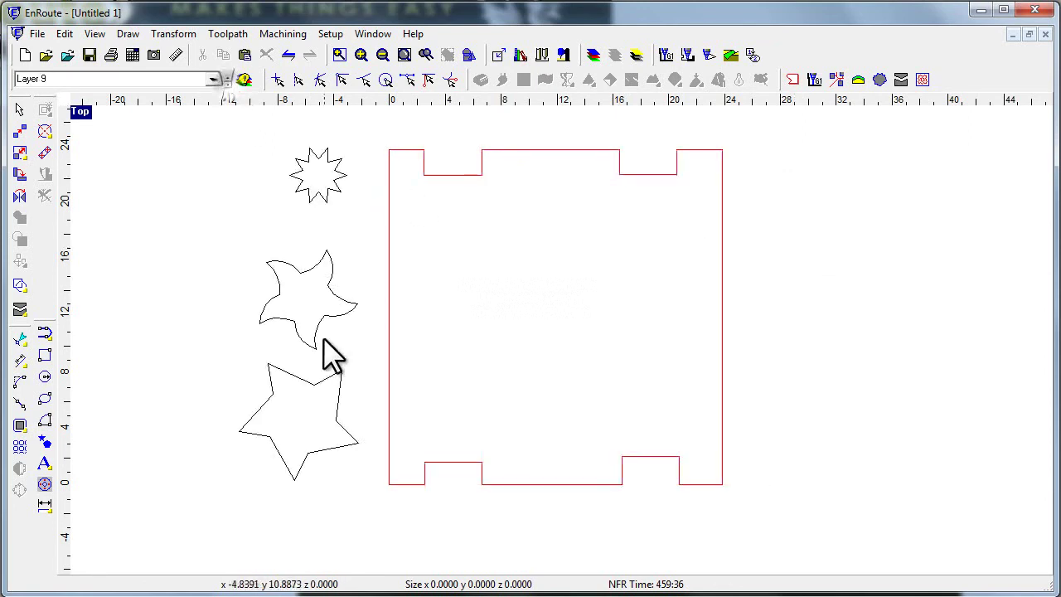
Nest several copies of each of the three star shapes on the notched plate, keeping the 0.0500 gap and 90 step angle
drag(223, 134, 377, 514)
click(901, 80)
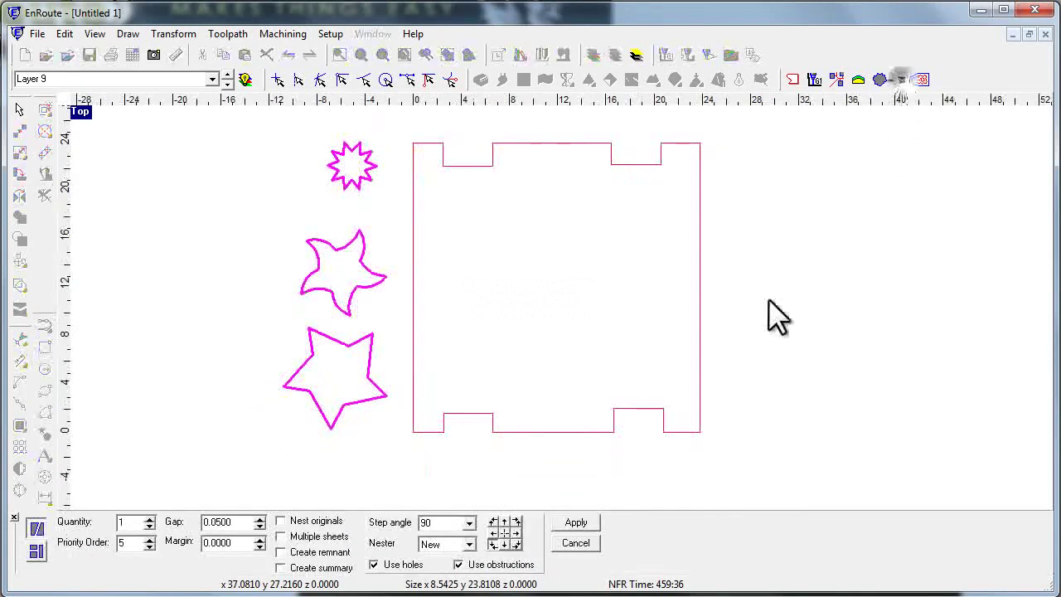
click(150, 517)
click(576, 521)
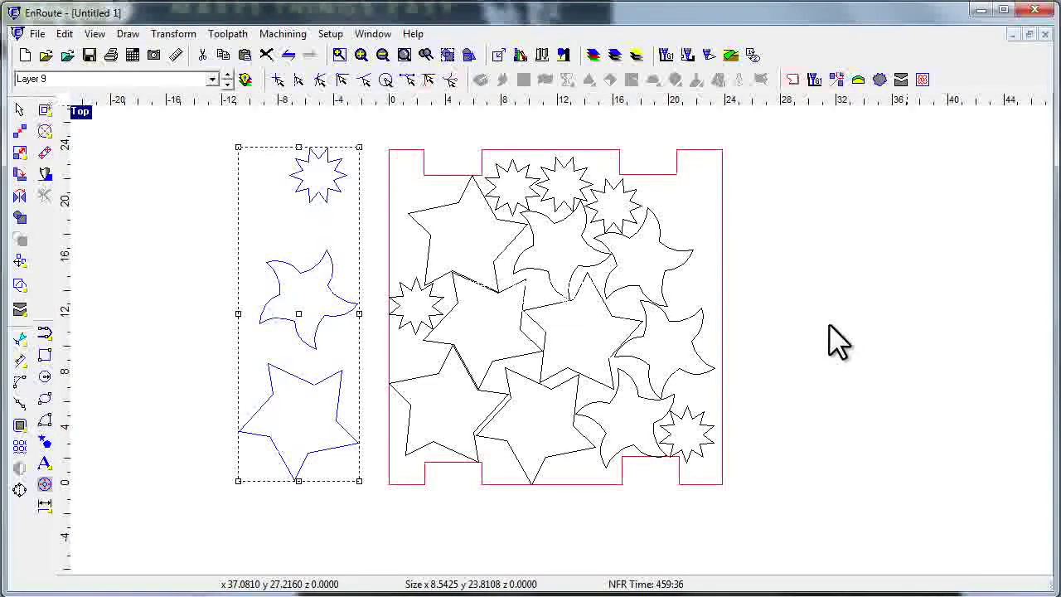
Open the nesting settings again for the three star shapes
click(901, 80)
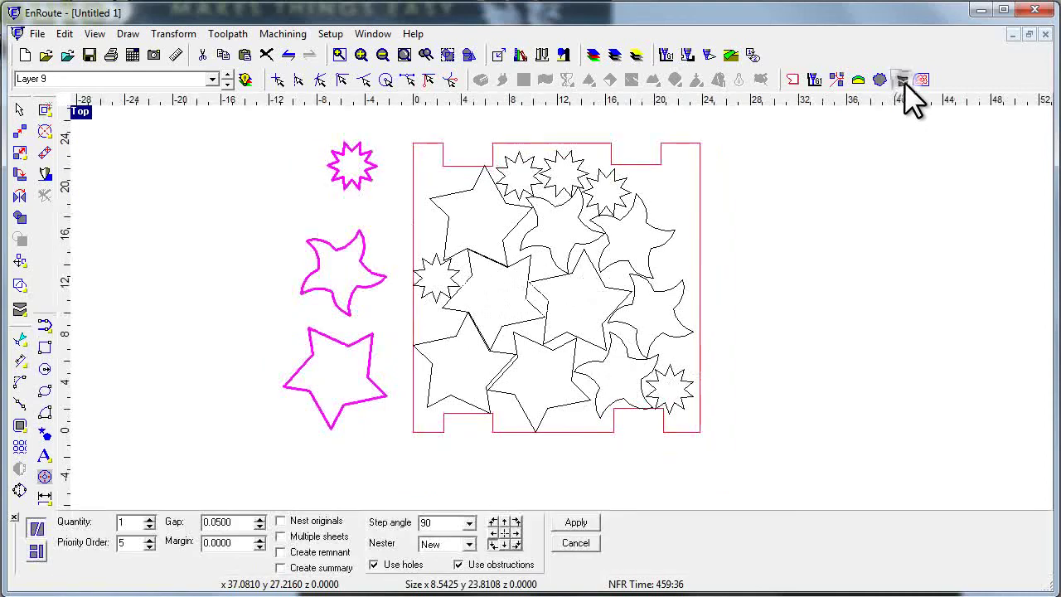